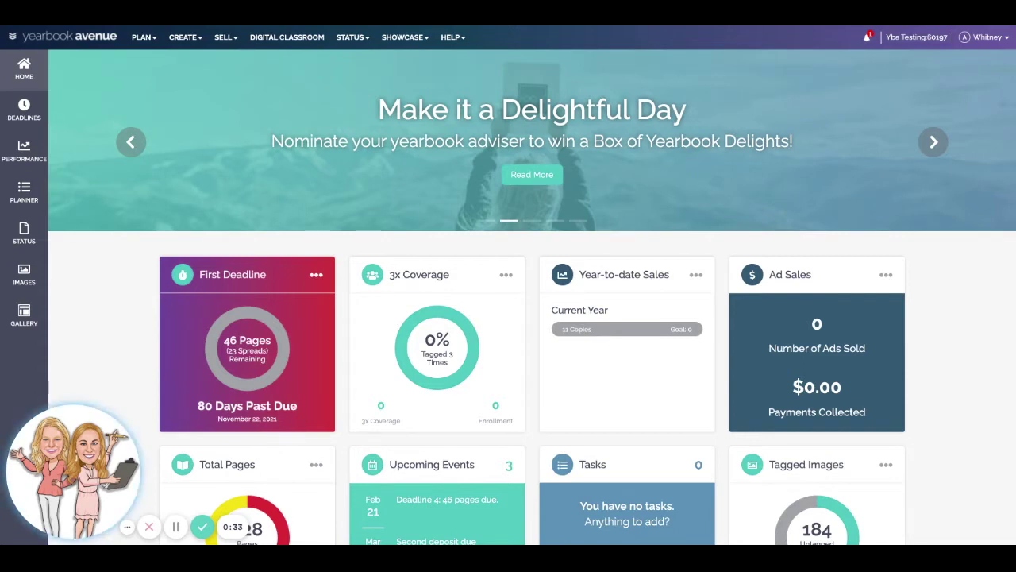
Open Yearbook Sales Entry under SELL and bring up the Select Student list
{"action": "scroll", "coordinate": [533, 294], "scroll_direction": "down", "scroll_amount": 3}
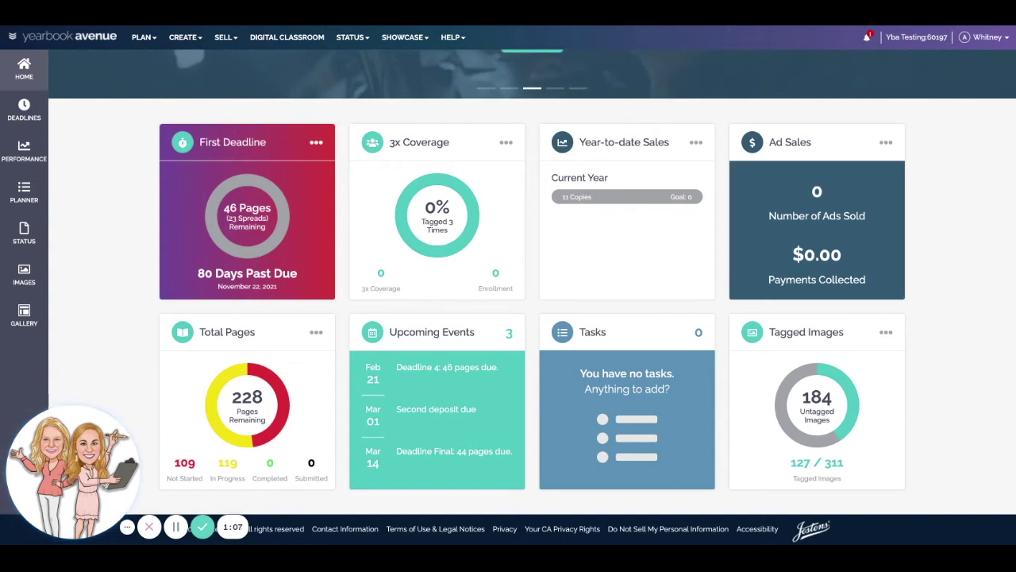
{"action": "left_click", "coordinate": [224, 37]}
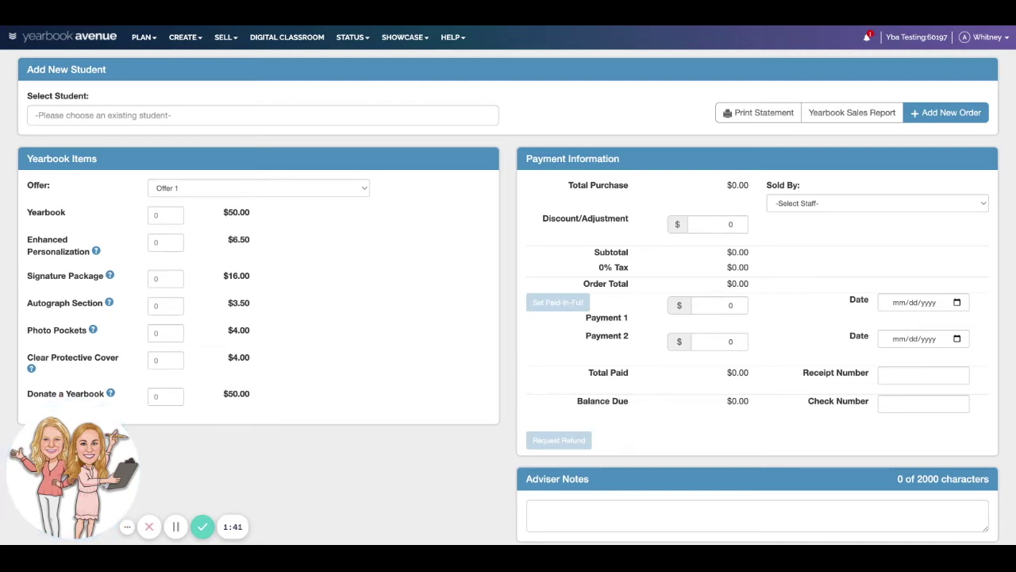
{"action": "left_click", "coordinate": [262, 115]}
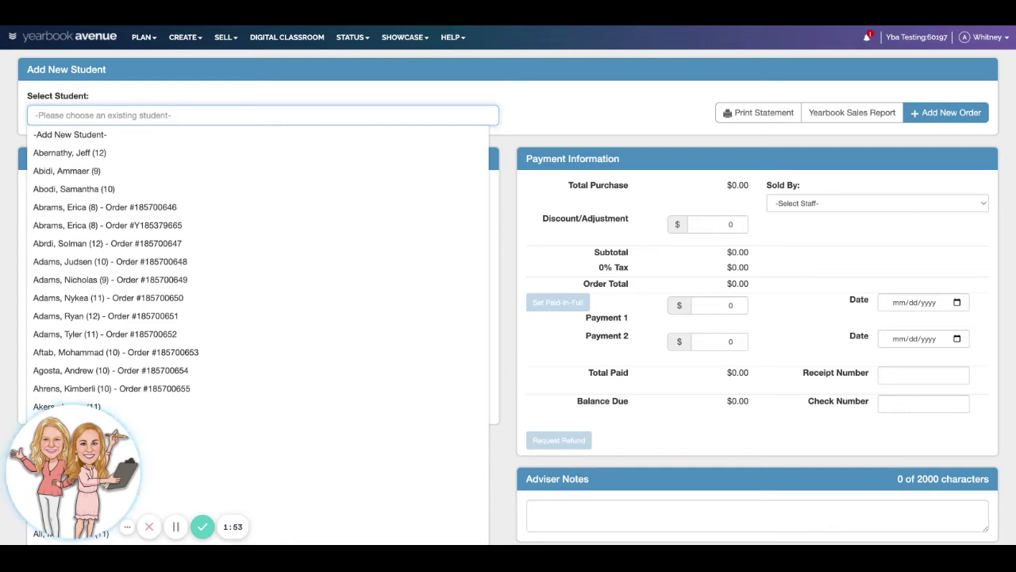
Search for the student by name, pick the 9th-grade match, and scroll down to the yearbook items
{"action": "type", "text": "whitney"}
{"action": "key", "text": "Down"}
{"action": "key", "text": "Down"}
{"action": "key", "text": "Return"}
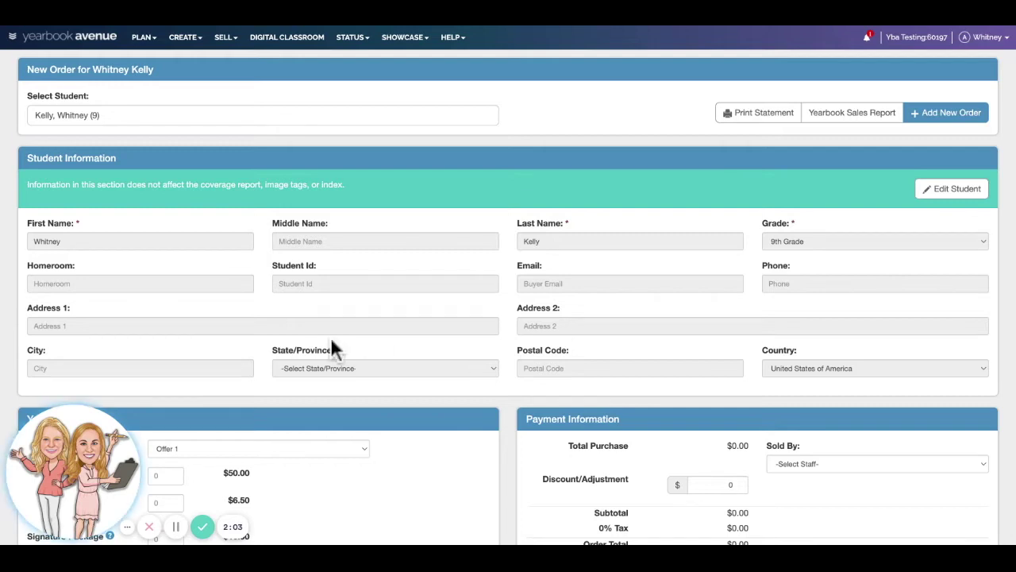
{"action": "scroll", "coordinate": [332, 343], "scroll_direction": "down", "scroll_amount": 3}
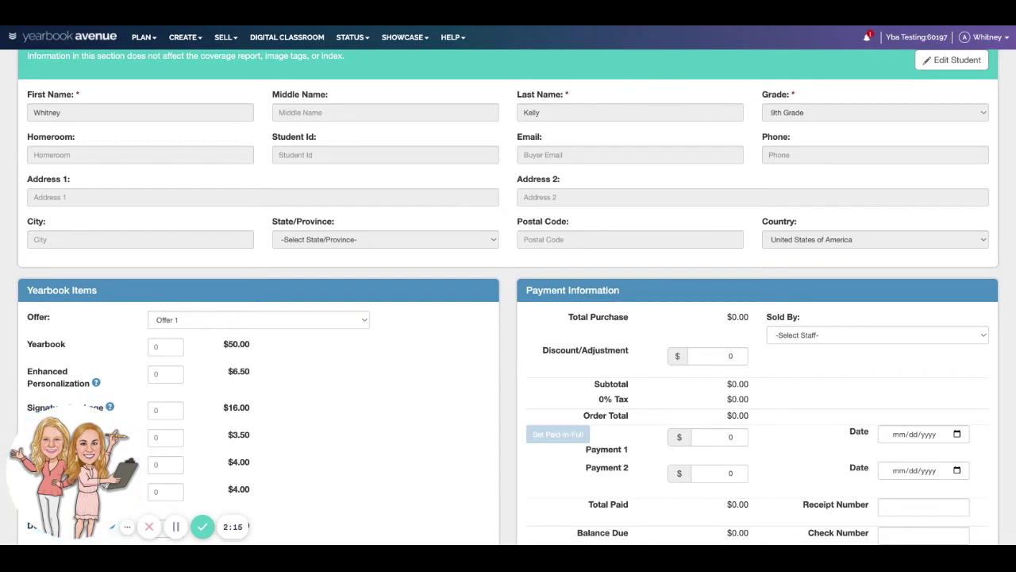
{"action": "scroll", "coordinate": [508, 297], "scroll_direction": "down", "scroll_amount": 3}
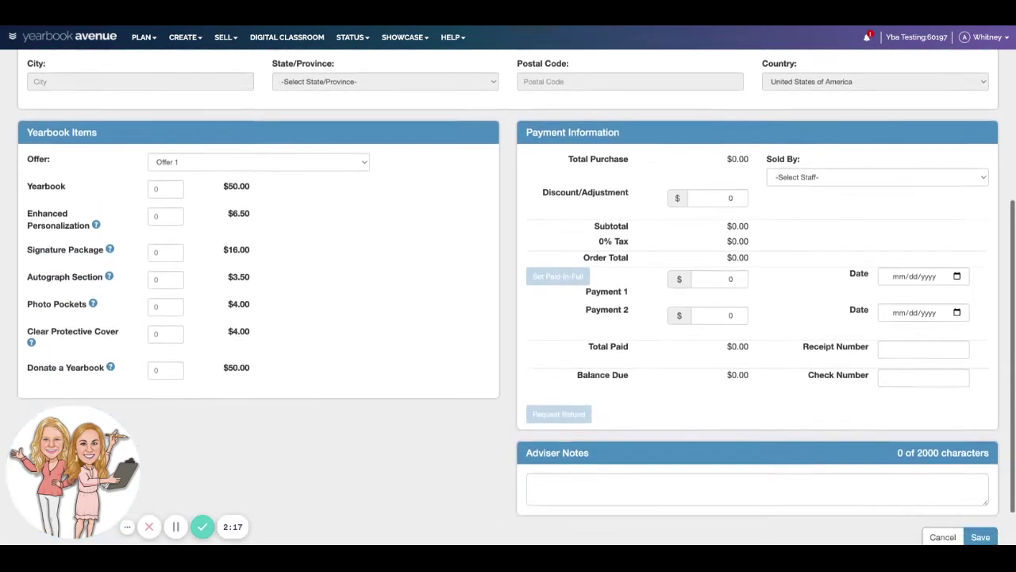
Set the Yearbook quantity to 1 for a $50.00 total, then go to Yearbook Offer Setup
{"action": "left_click", "coordinate": [258, 151]}
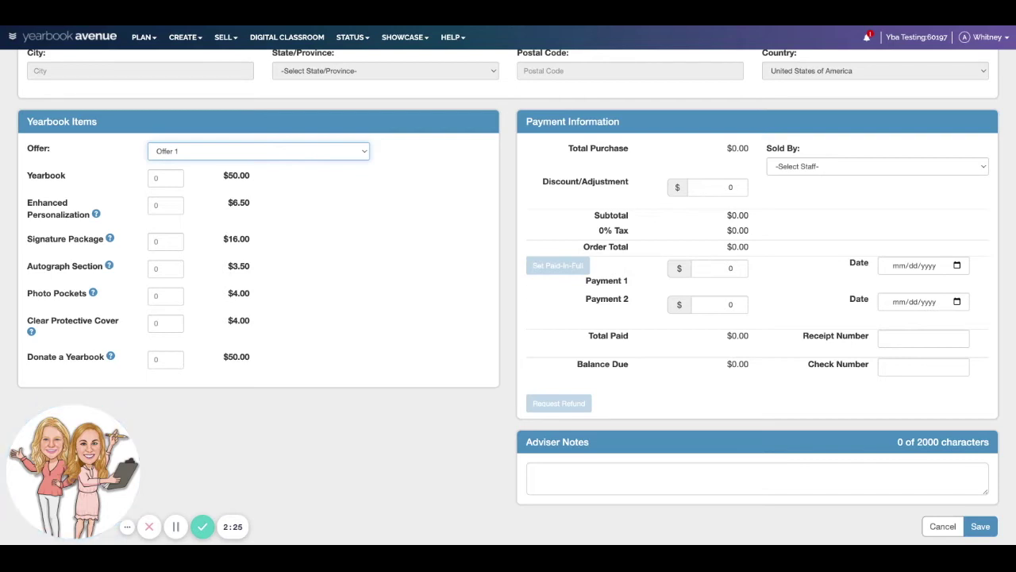
{"action": "left_click", "coordinate": [165, 178]}
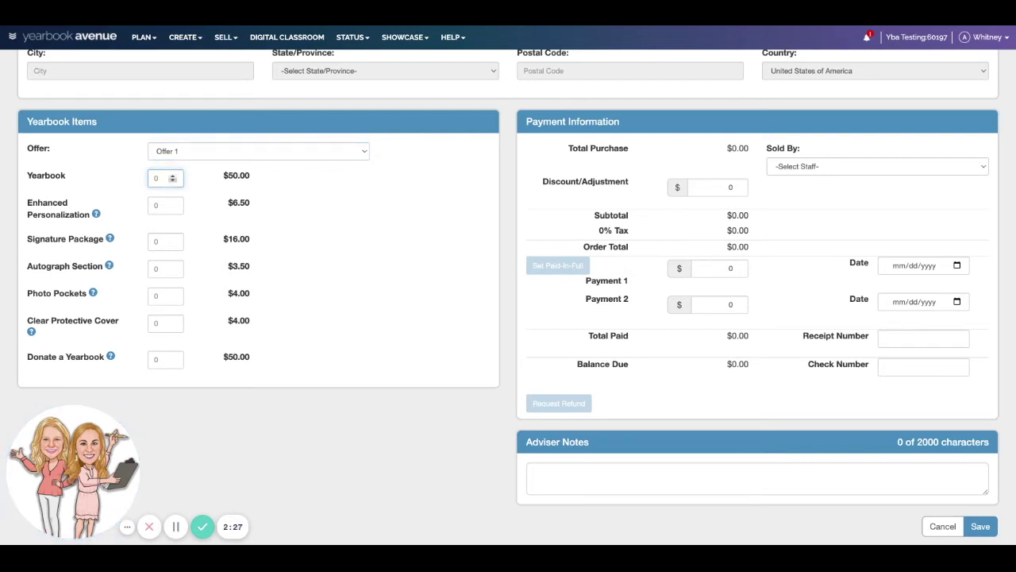
{"action": "left_click", "coordinate": [173, 175]}
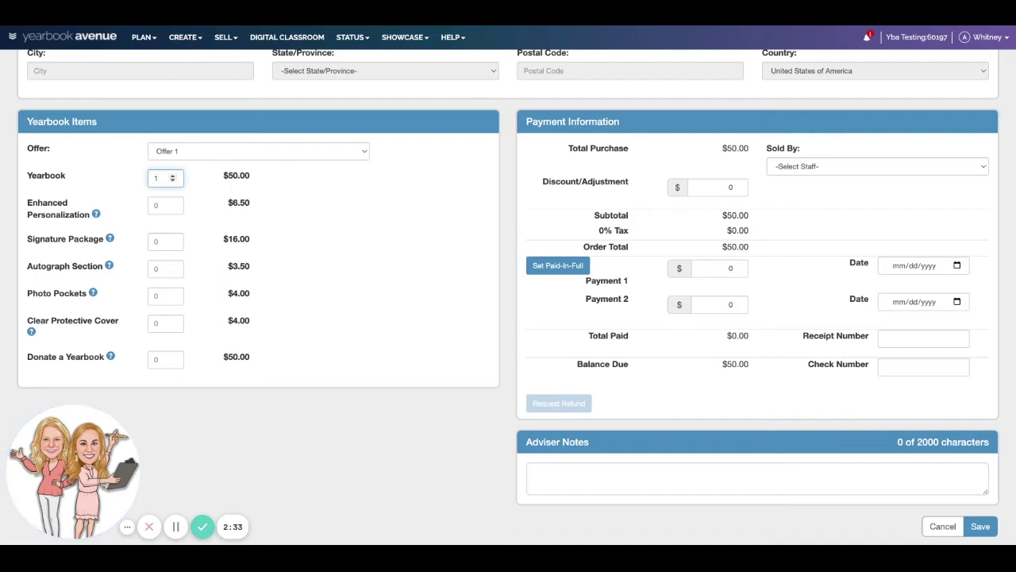
{"action": "left_click", "coordinate": [258, 151]}
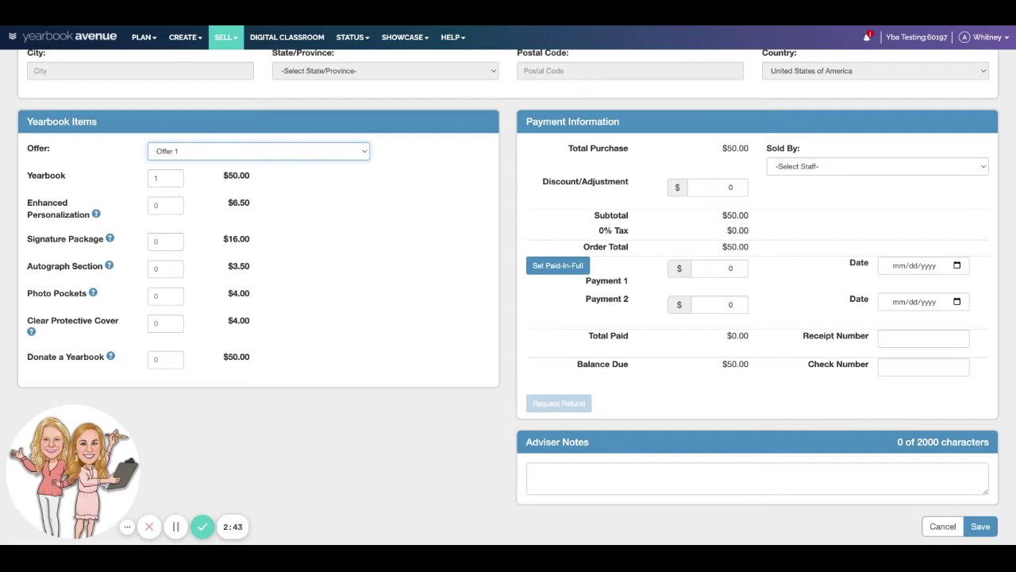
{"action": "left_click", "coordinate": [224, 37]}
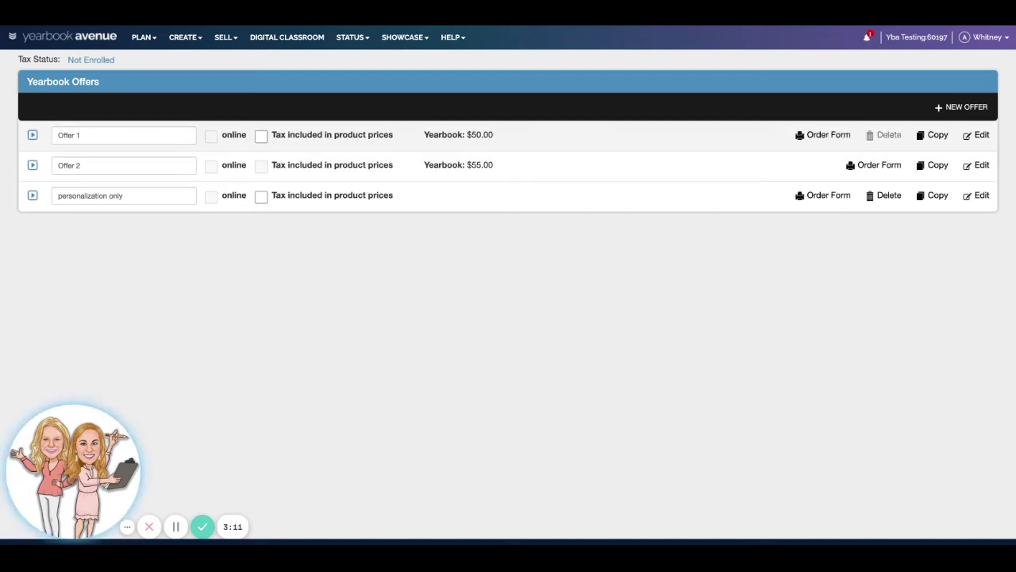
Edit Offer 1: tick the World Beat accessory and keep the Black & White Autograph Section price at 1.75
{"action": "left_click", "coordinate": [981, 135]}
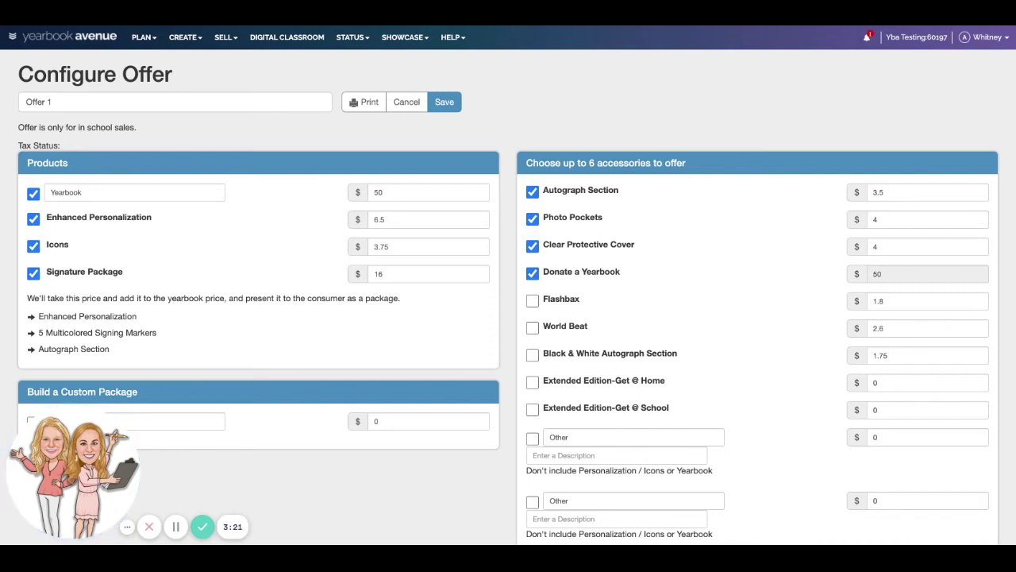
{"action": "scroll", "coordinate": [588, 199], "scroll_direction": "down", "scroll_amount": 1}
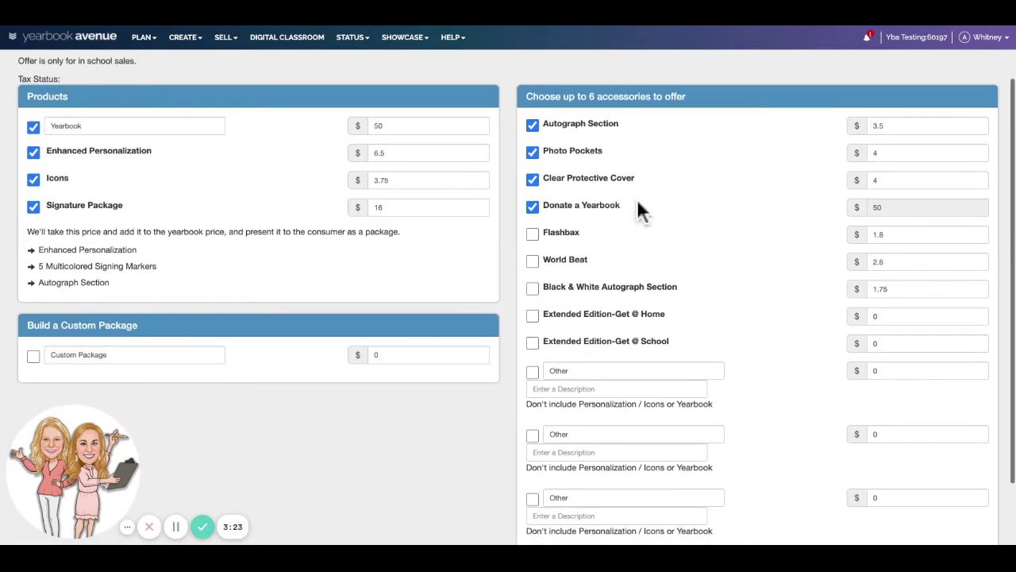
{"action": "left_click", "coordinate": [532, 261]}
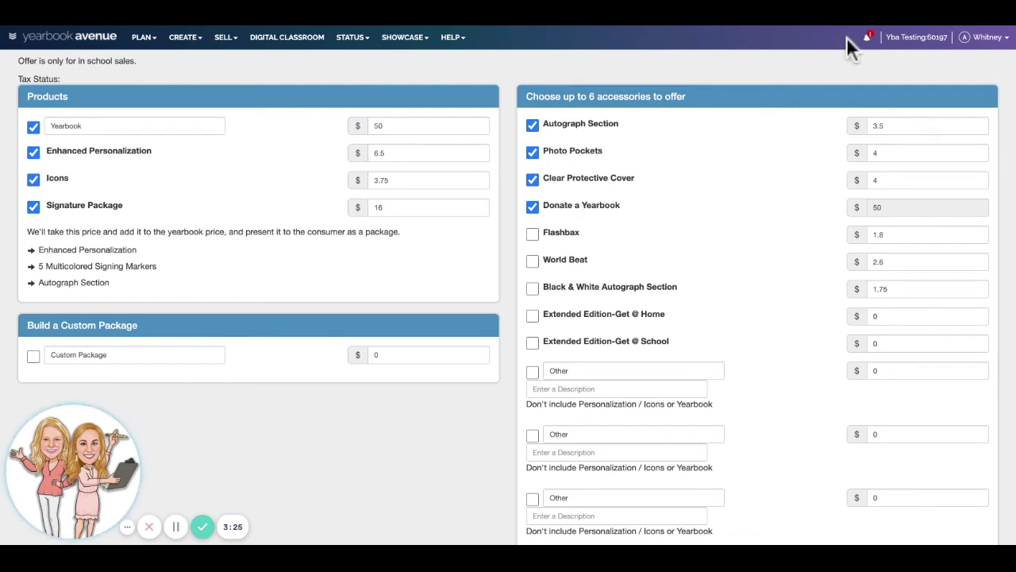
{"action": "scroll", "coordinate": [713, 333], "scroll_direction": "down", "scroll_amount": 1}
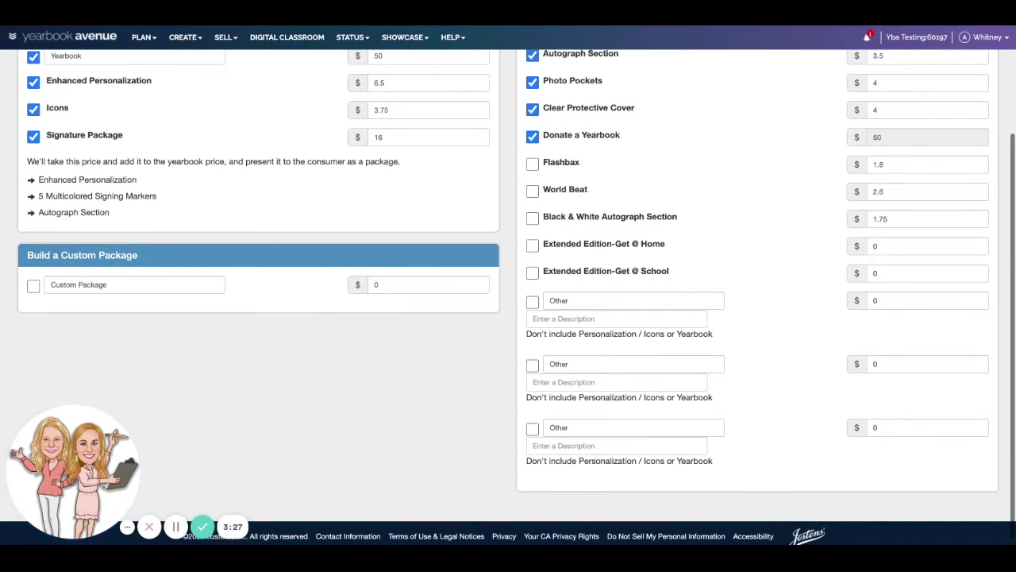
{"action": "left_click", "coordinate": [921, 212]}
{"action": "key", "text": "Up"}
{"action": "key", "text": "Down"}
{"action": "scroll", "coordinate": [743, 170], "scroll_direction": "down", "scroll_amount": 1}
{"action": "scroll", "coordinate": [743, 170], "scroll_direction": "up", "scroll_amount": 4}
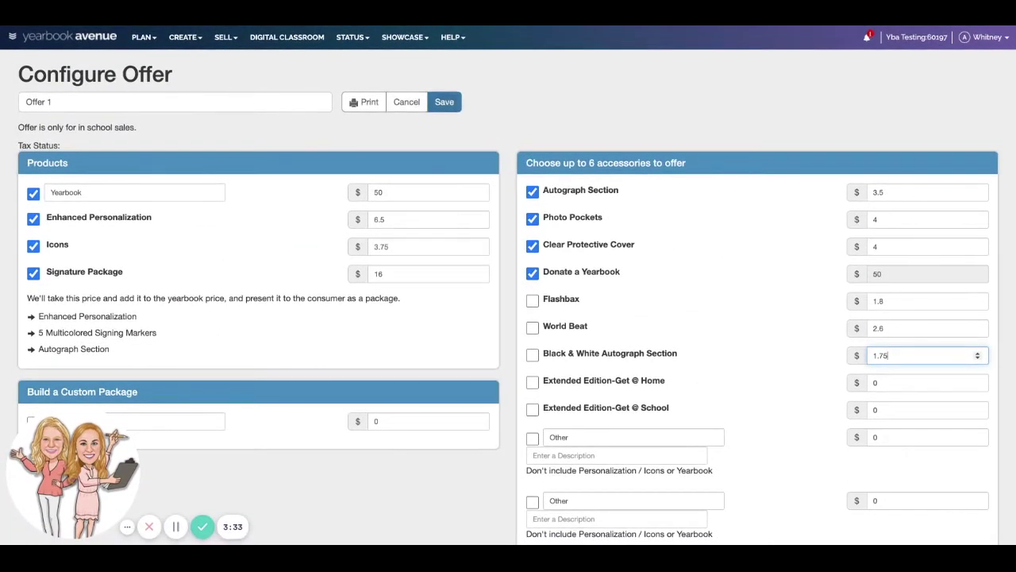
Save Offer 1 and review its Configure Offer page with Yearbook at 50 and Signature Package at 16
{"action": "left_click", "coordinate": [444, 102]}
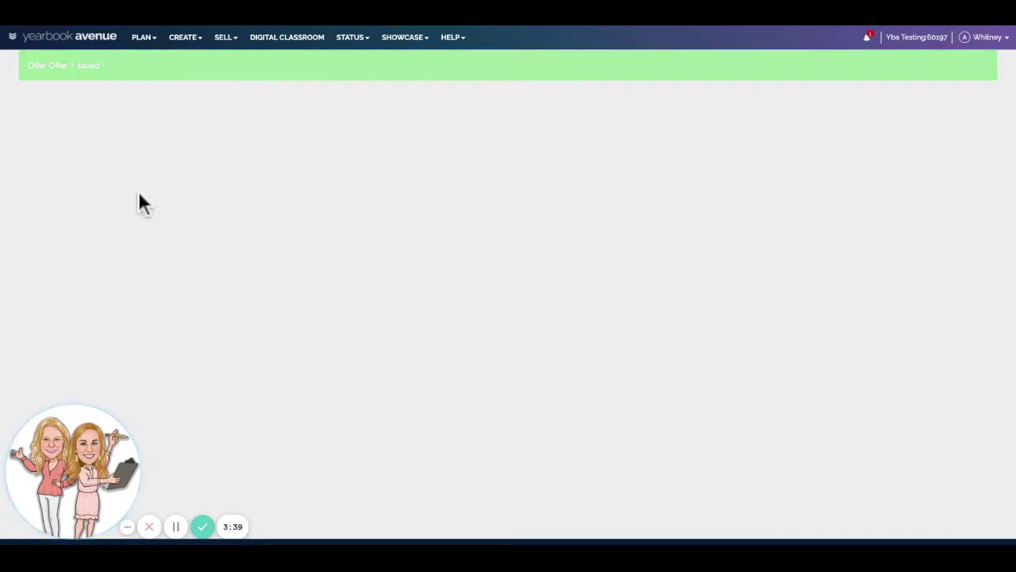
{"action": "scroll", "coordinate": [139, 194], "scroll_direction": "down", "scroll_amount": 2}
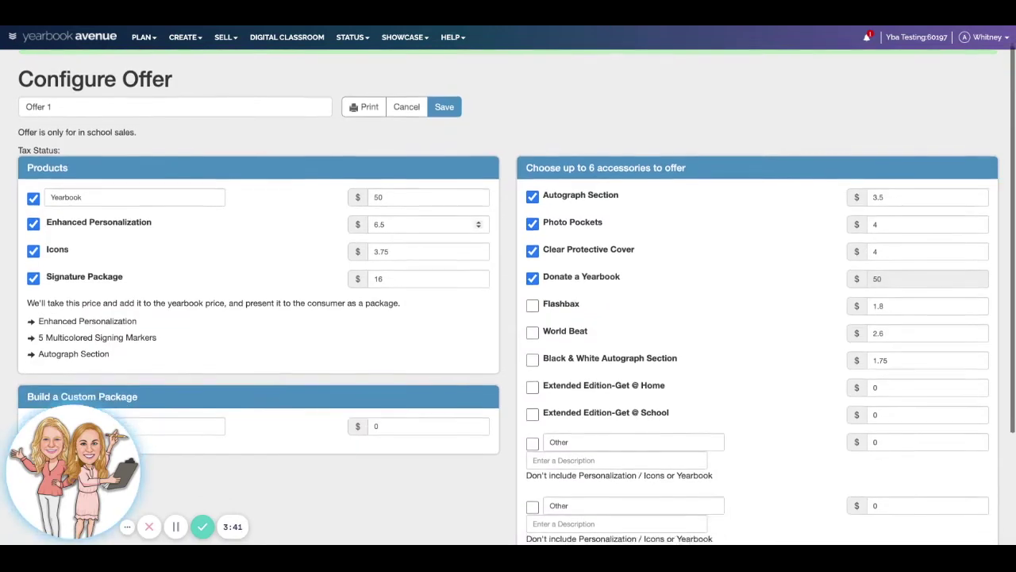
{"action": "scroll", "coordinate": [169, 208], "scroll_direction": "down", "scroll_amount": 2}
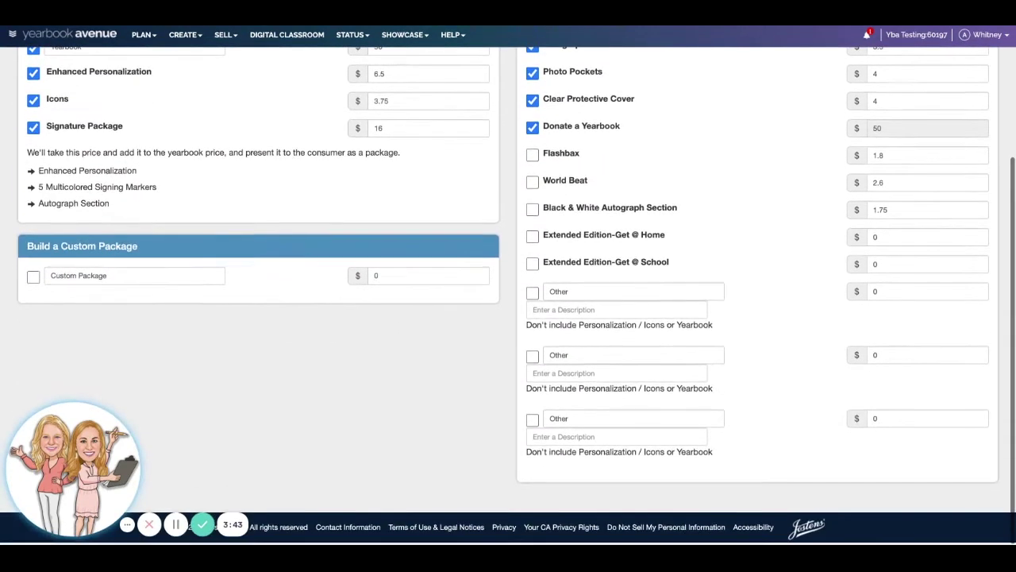
{"action": "scroll", "coordinate": [169, 203], "scroll_direction": "up", "scroll_amount": 2}
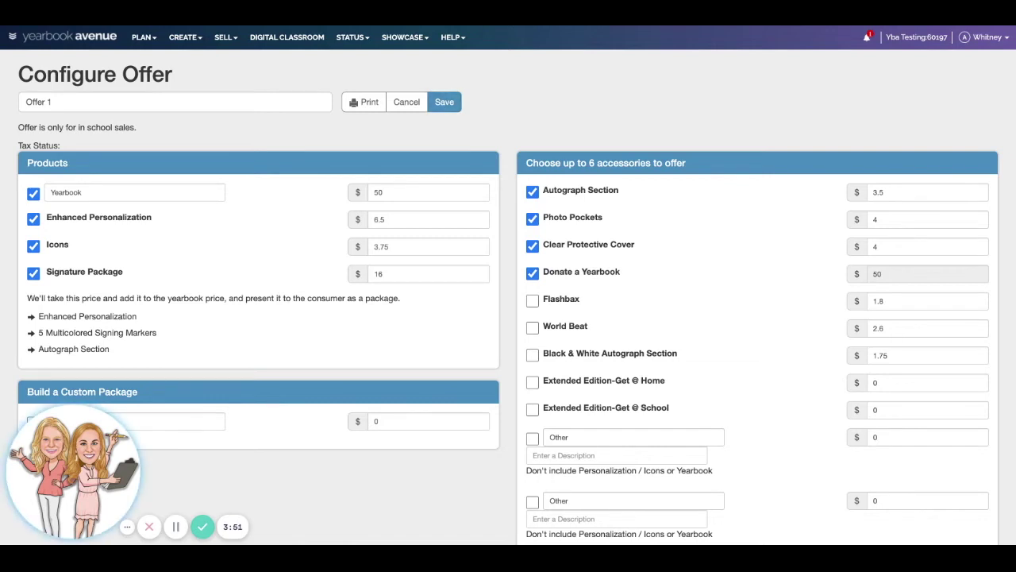
{"action": "left_click", "coordinate": [444, 102]}
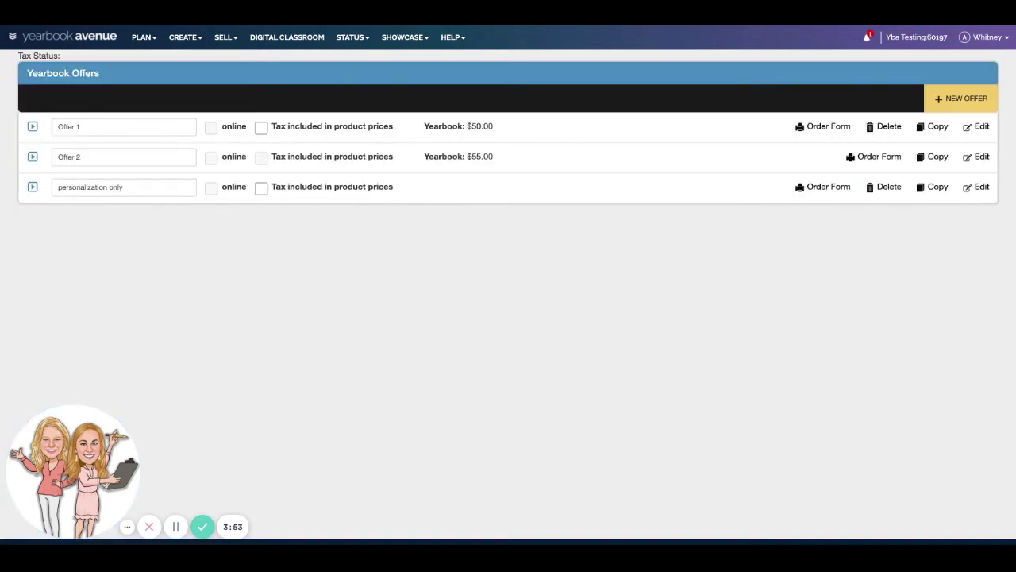
{"action": "left_click", "coordinate": [961, 97]}
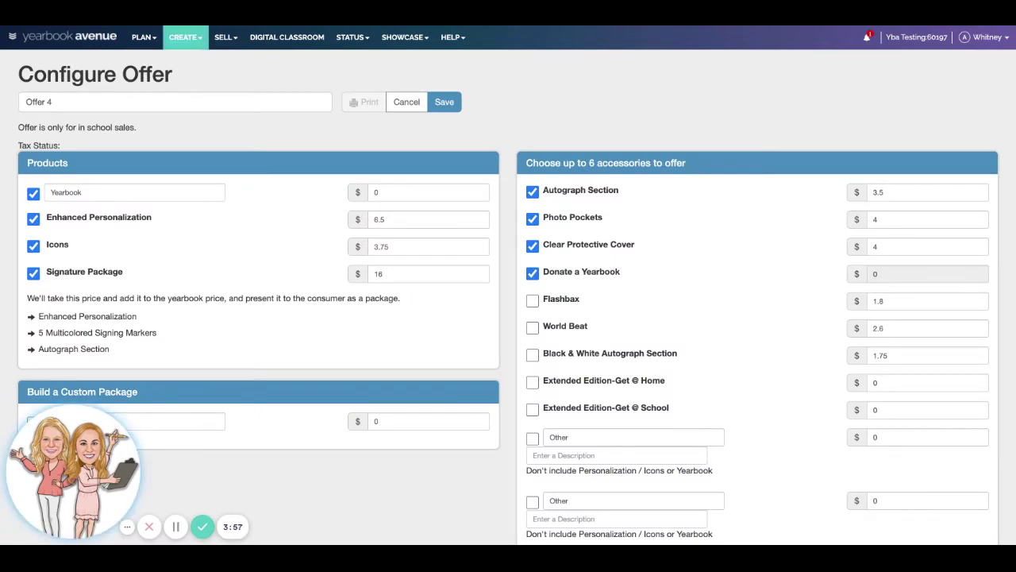
{"action": "left_click", "coordinate": [225, 37]}
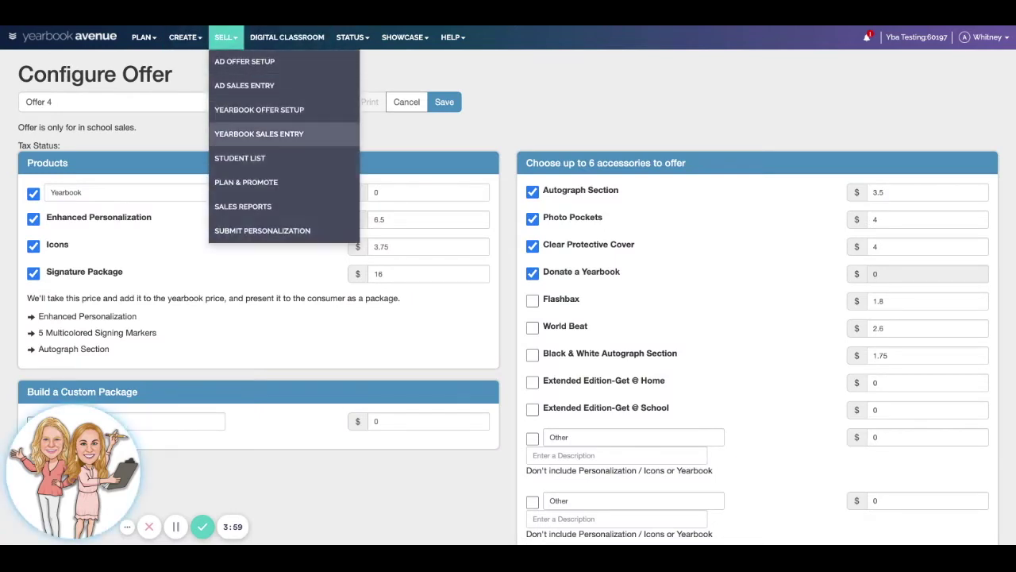
{"action": "left_click", "coordinate": [259, 133]}
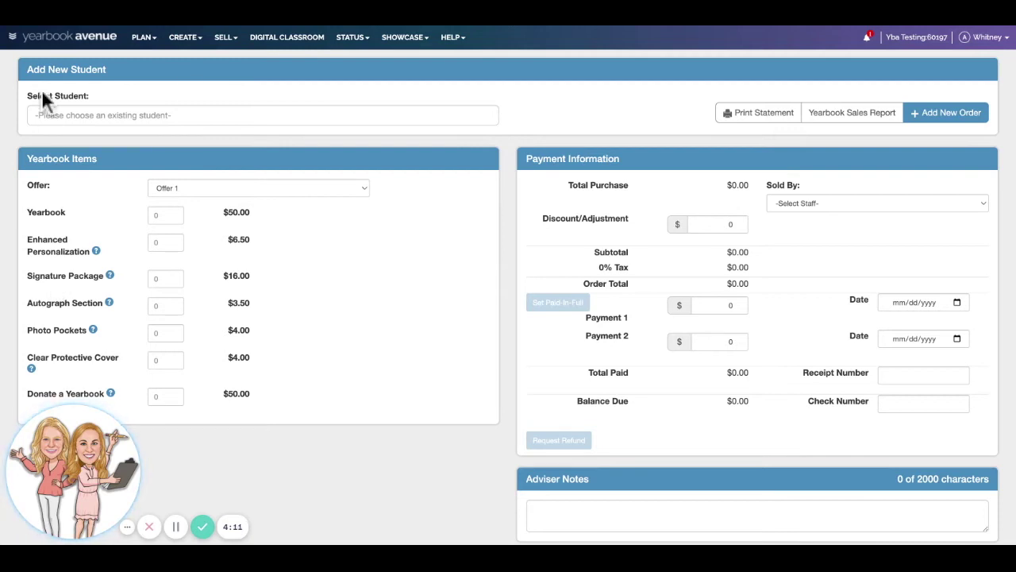
Add one Yearbook and one Enhanced Personalization to the order
{"action": "left_click", "coordinate": [259, 187]}
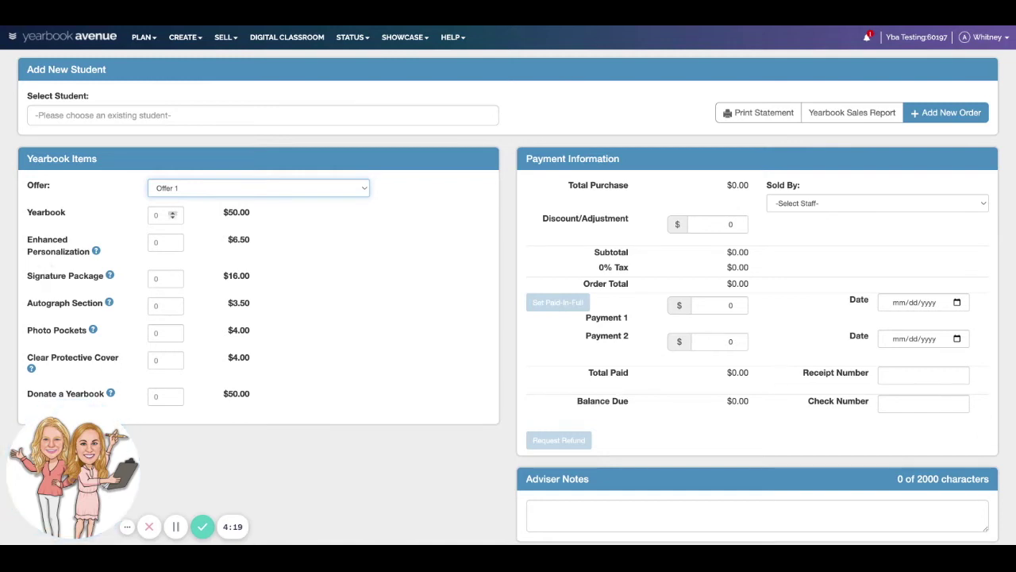
{"action": "left_click", "coordinate": [172, 212]}
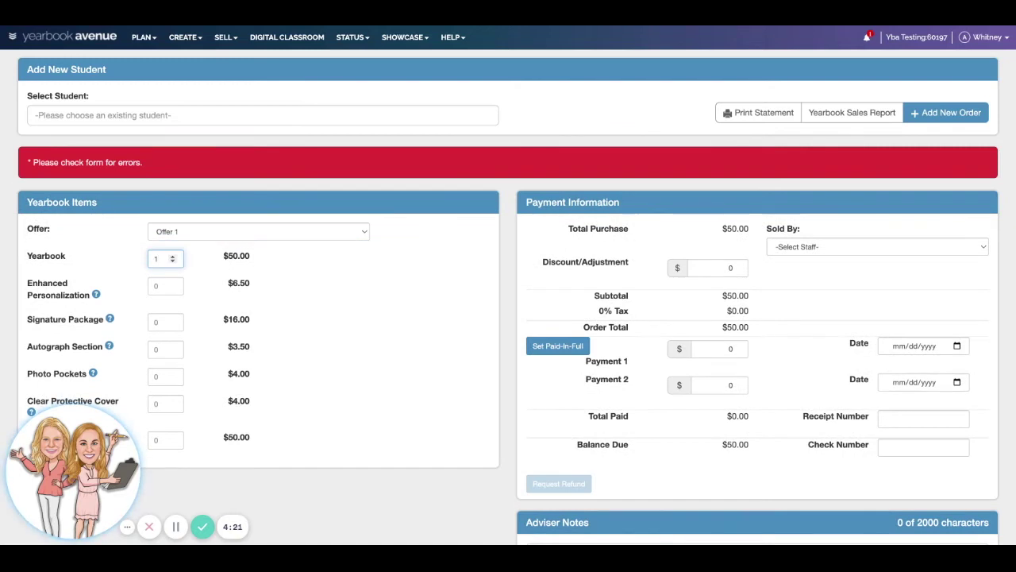
{"action": "left_click", "coordinate": [163, 286]}
{"action": "left_click", "coordinate": [173, 282]}
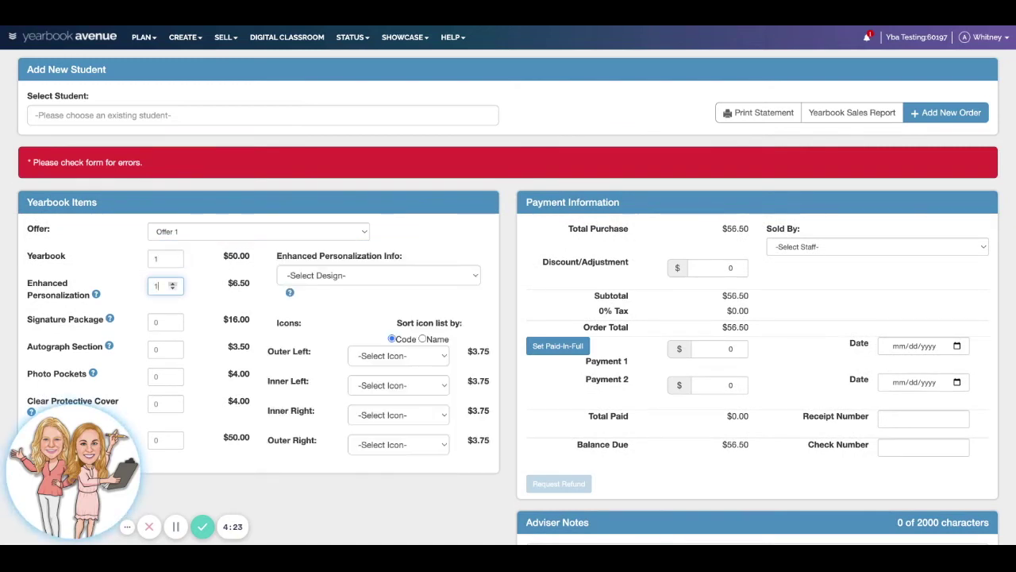
Choose the Name personalization design and enter the student's name
{"action": "key", "text": "Tab"}
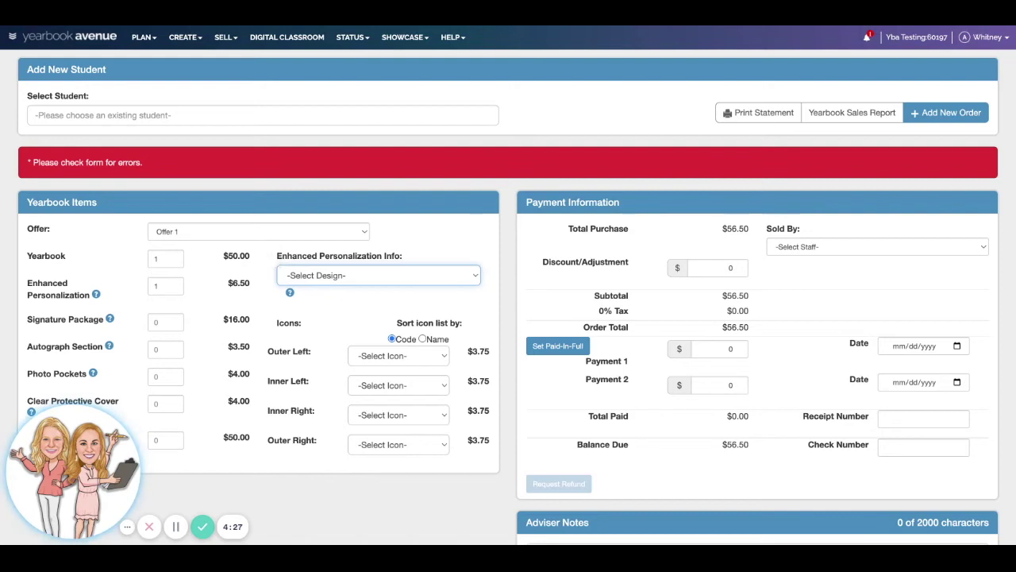
{"action": "key", "text": "Down"}
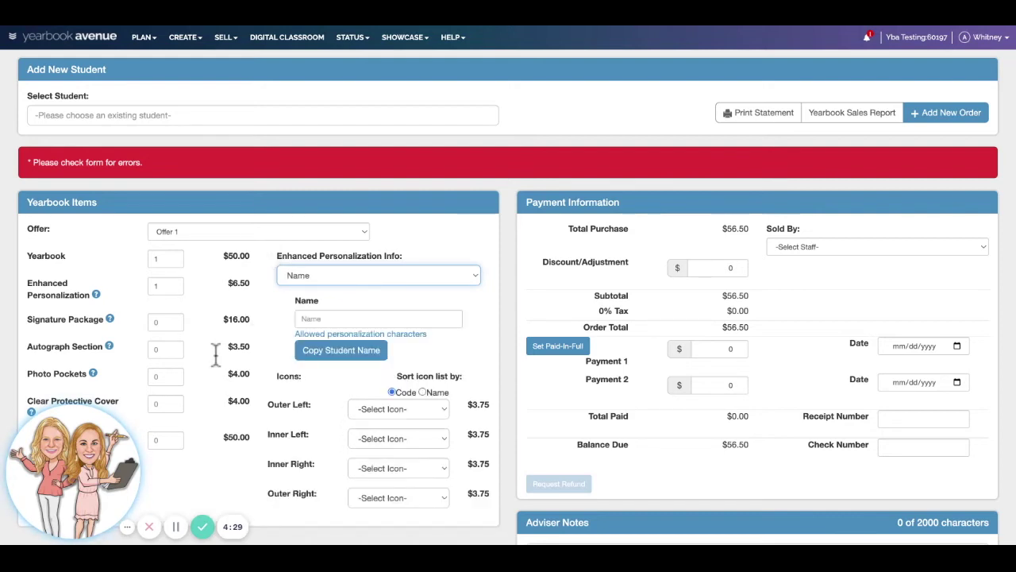
{"action": "key", "text": "Tab"}
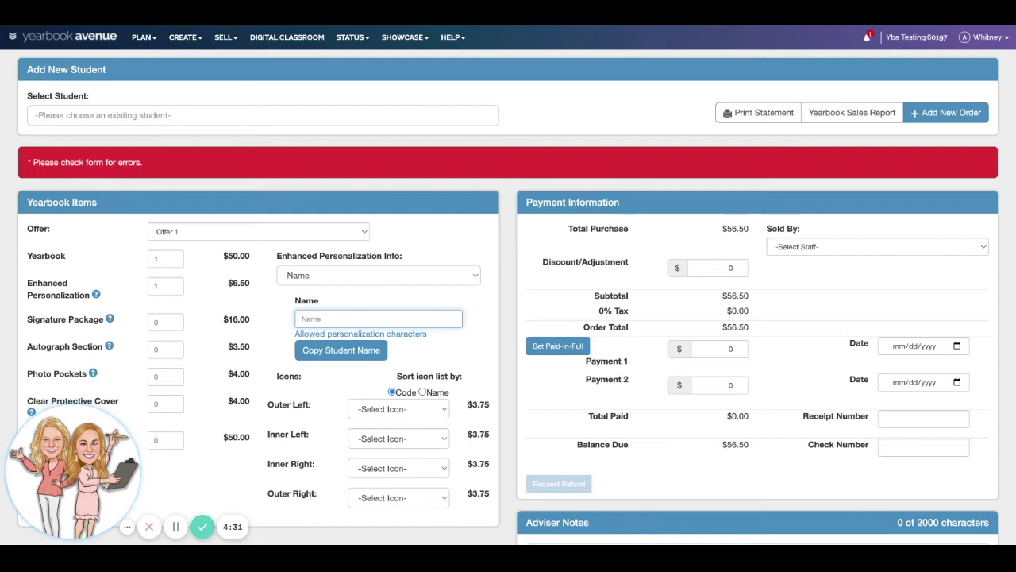
{"action": "key", "text": "Tab"}
{"action": "scroll", "coordinate": [358, 333], "scroll_direction": "down", "scroll_amount": 2}
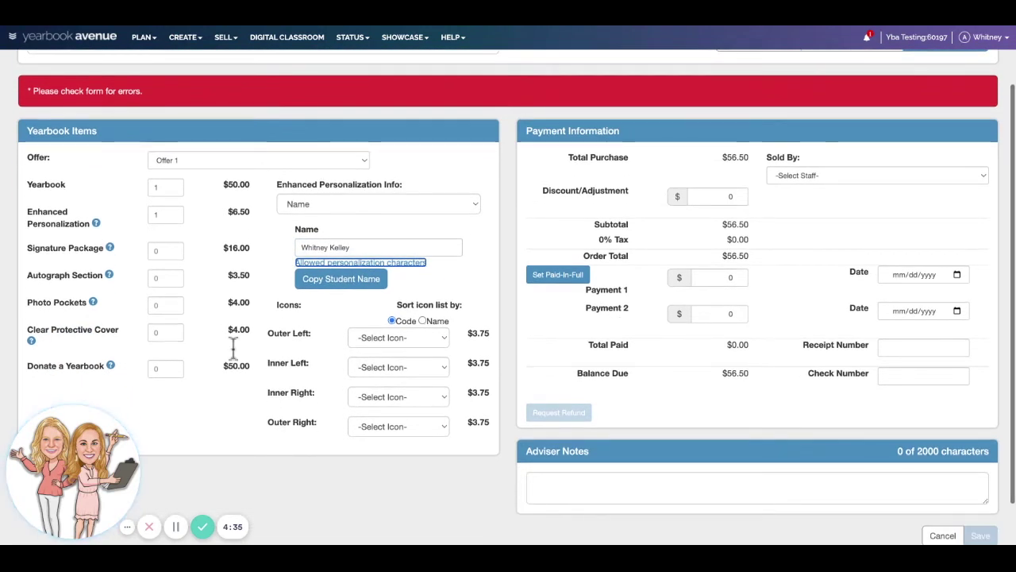
Set the outer-left icon to 5004 - Football, bringing the total to $60.25
{"action": "key", "text": "Tab"}
{"action": "key", "text": "Tab"}
{"action": "key", "text": "Tab"}
{"action": "type", "text": "5004"}
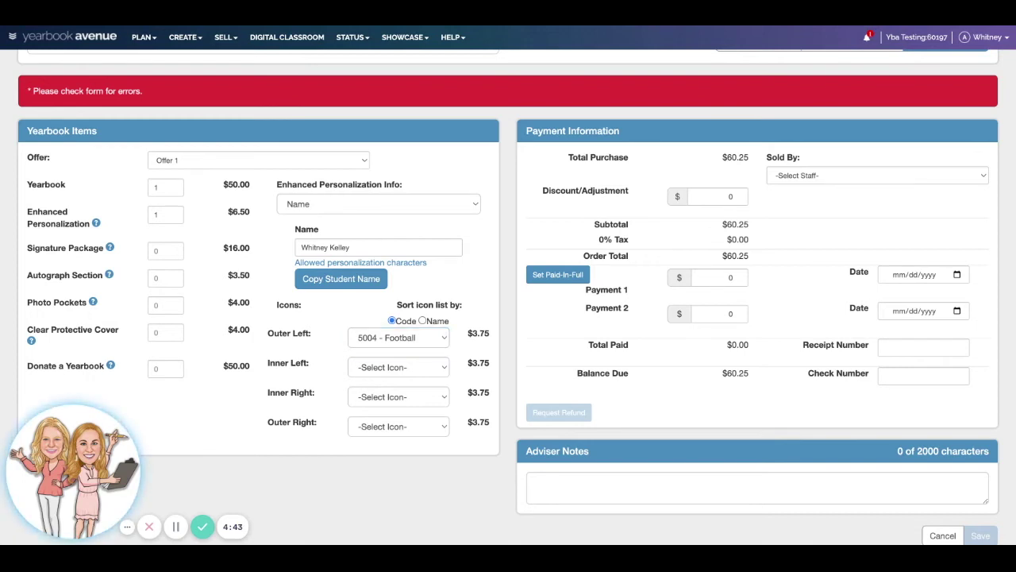
{"action": "left_click", "coordinate": [877, 176]}
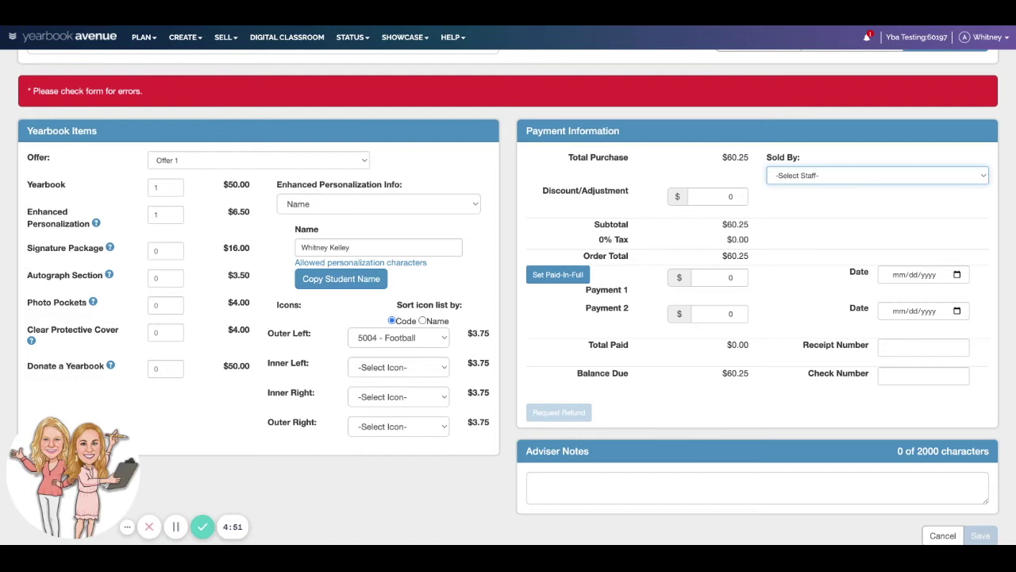
{"action": "scroll", "coordinate": [721, 359], "scroll_direction": "down", "scroll_amount": 1}
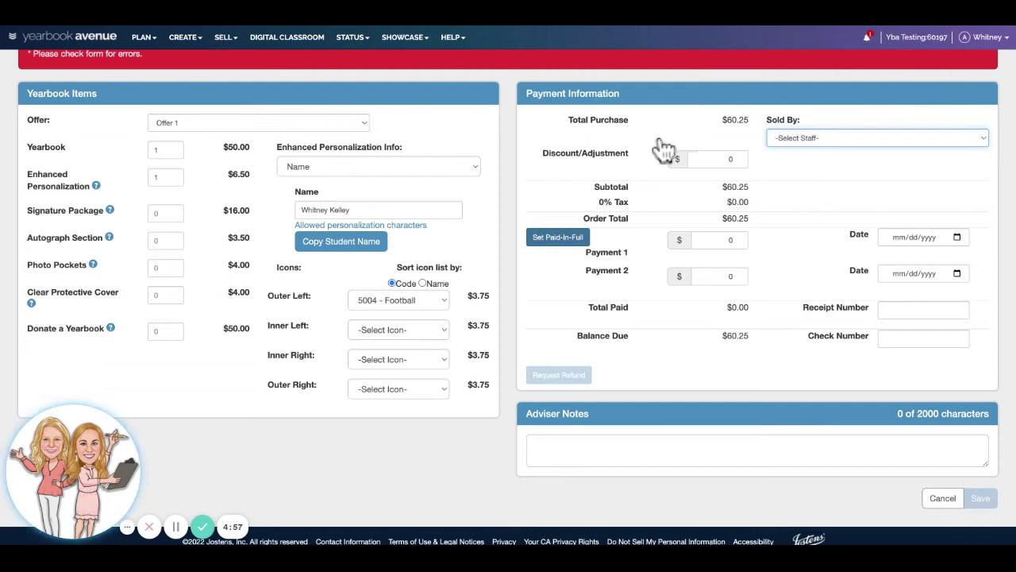
{"action": "scroll", "coordinate": [508, 286], "scroll_direction": "down", "scroll_amount": 1}
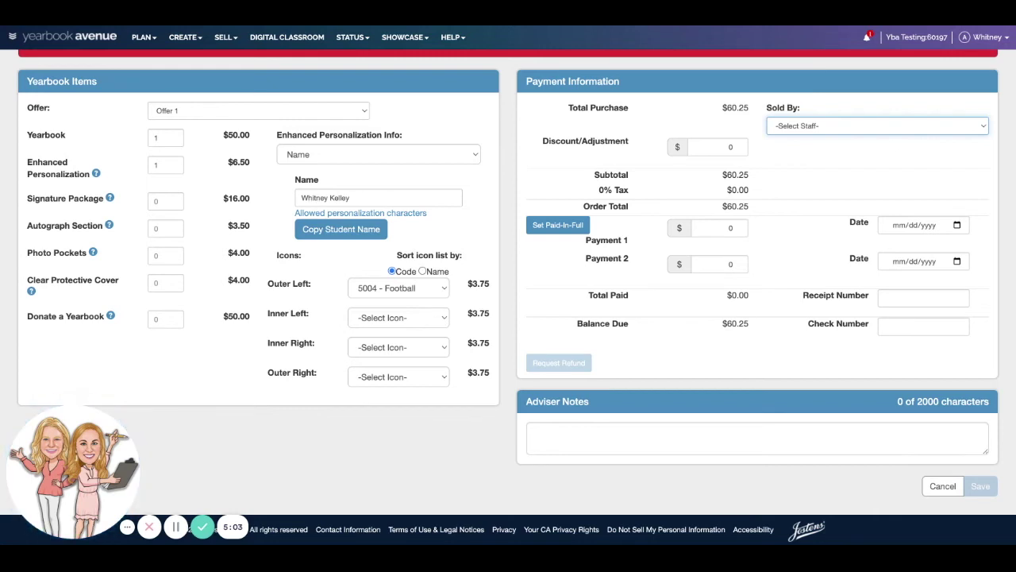
Discard the draft order and start a new one for an existing 10th-grade student
{"action": "left_click", "coordinate": [942, 486]}
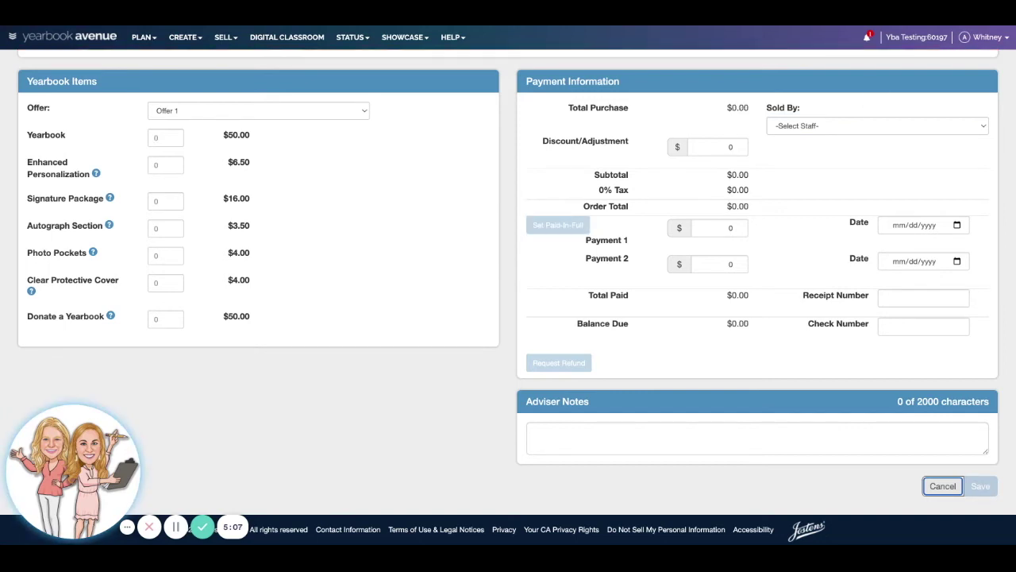
{"action": "scroll", "coordinate": [238, 32], "scroll_direction": "up", "scroll_amount": 1}
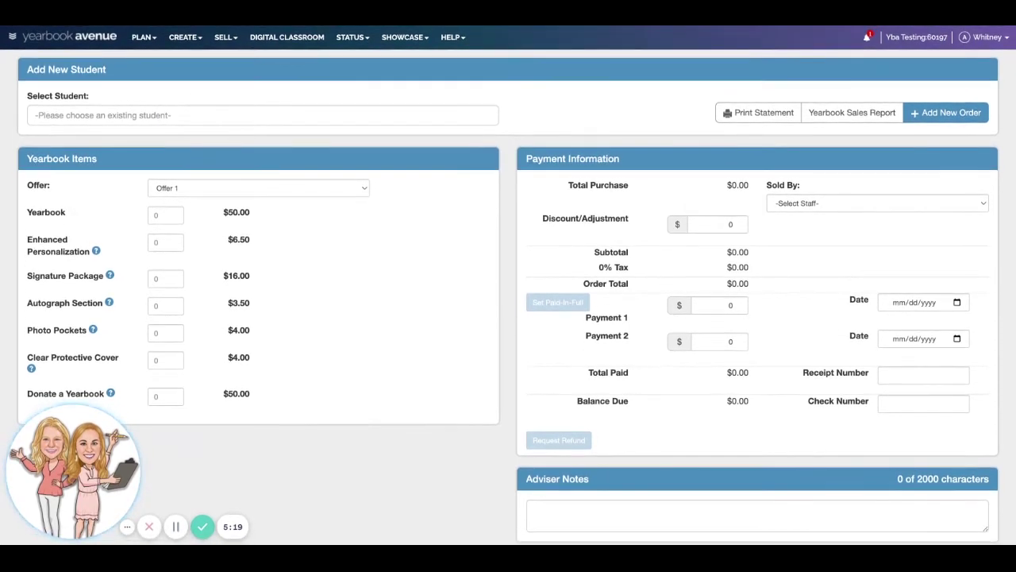
{"action": "left_click", "coordinate": [35, 115]}
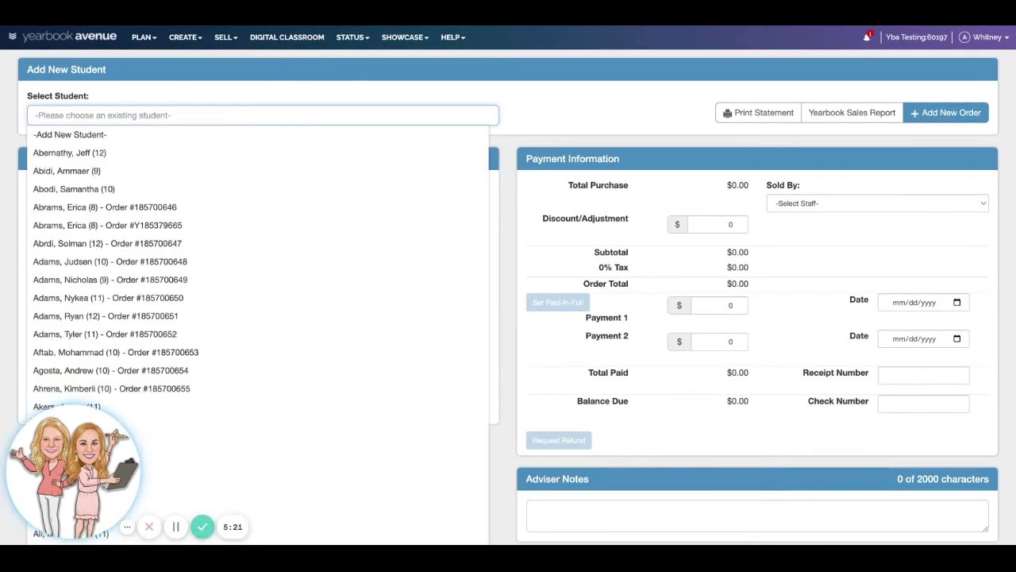
{"action": "left_click", "coordinate": [74, 189]}
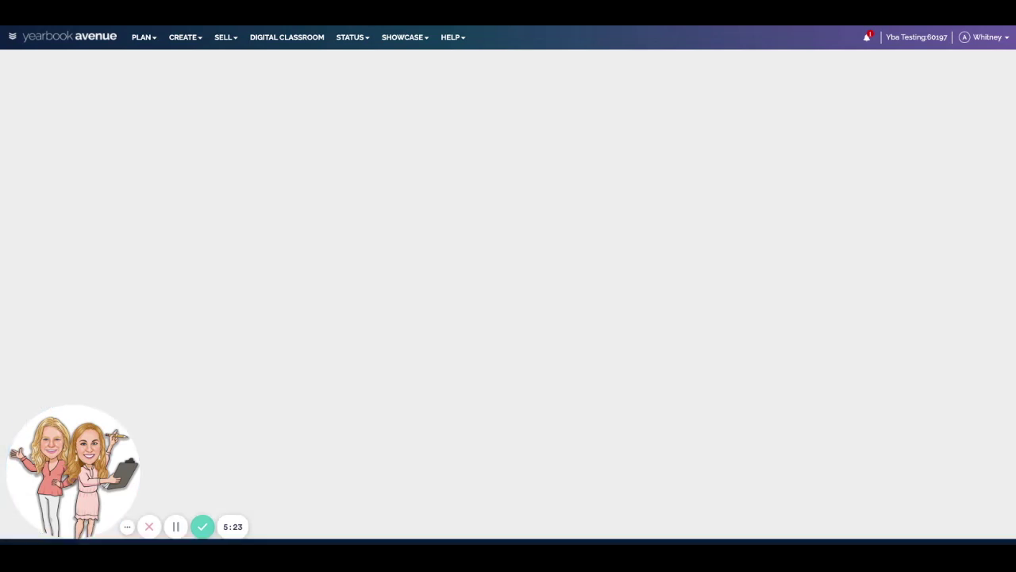
Order one yearbook for $50.00, mark it paid in full, and save the order
{"action": "scroll", "coordinate": [170, 380], "scroll_direction": "down", "scroll_amount": 2}
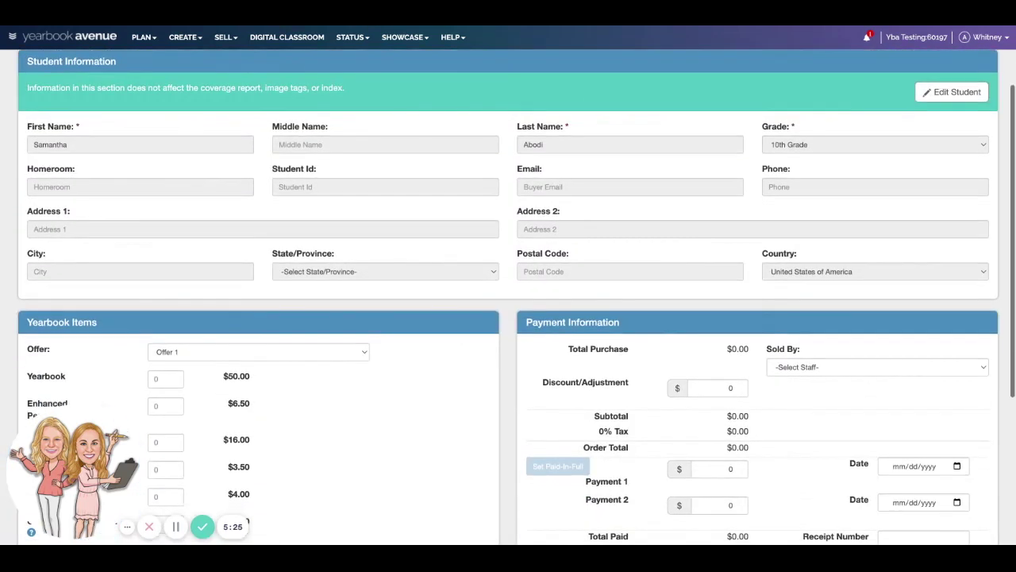
{"action": "left_click", "coordinate": [172, 376]}
{"action": "scroll", "coordinate": [688, 93], "scroll_direction": "down", "scroll_amount": 5}
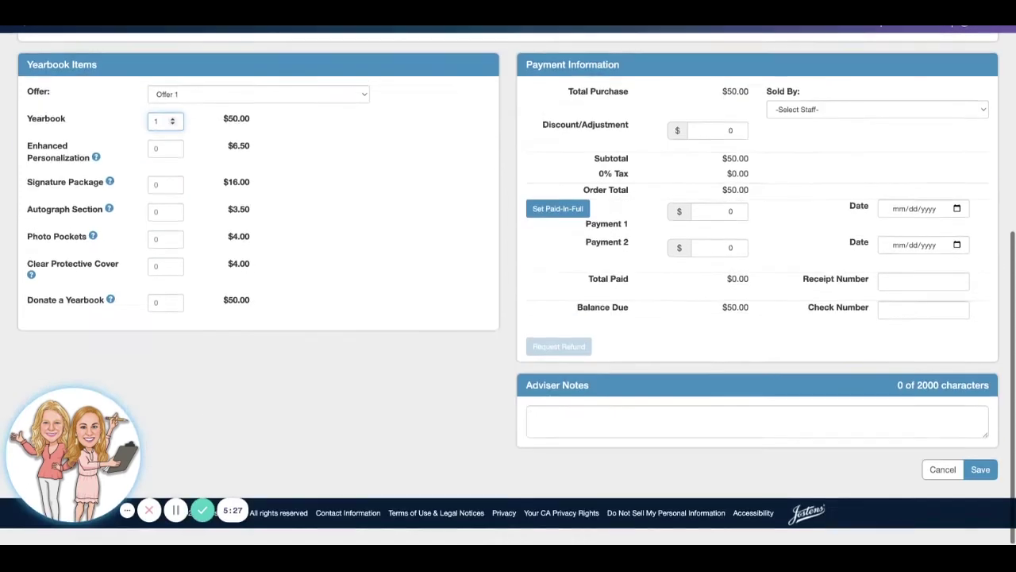
{"action": "left_click", "coordinate": [558, 226]}
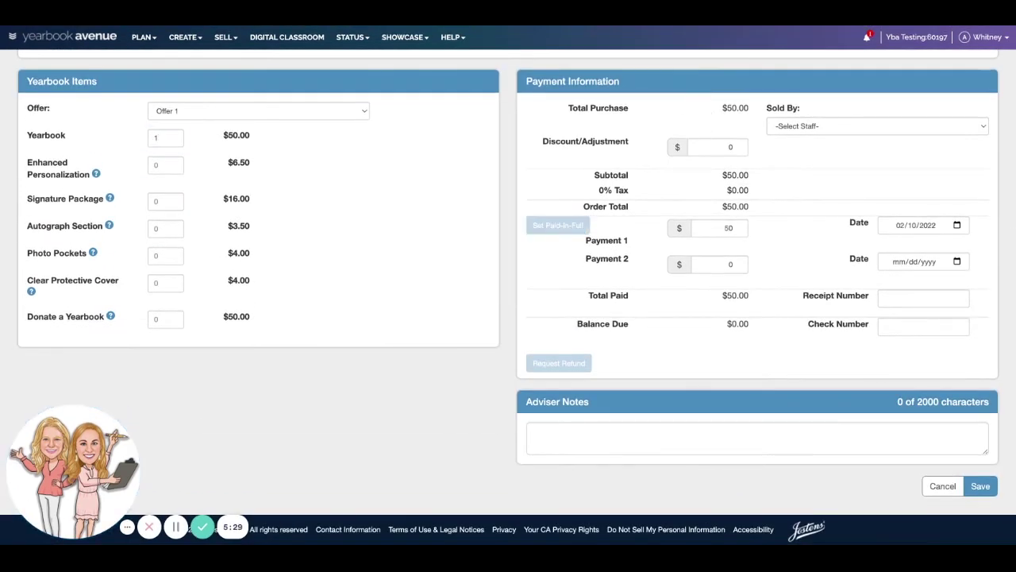
{"action": "left_click", "coordinate": [981, 486]}
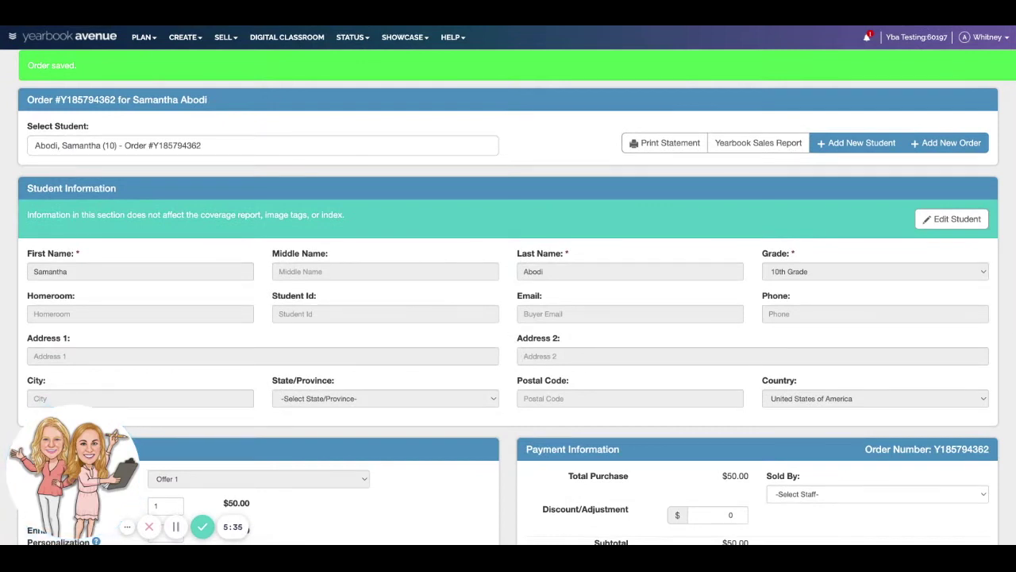
Open the Coverage Report and sort its 2001 students by the Buyer column so buyers appear first
{"action": "mouse_move", "coordinate": [185, 38]}
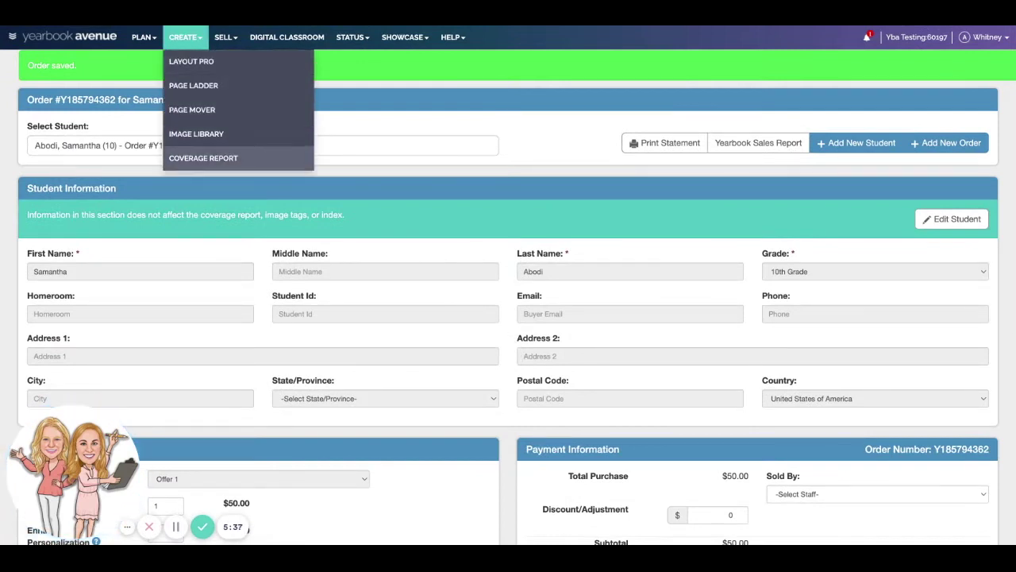
{"action": "left_click", "coordinate": [204, 158]}
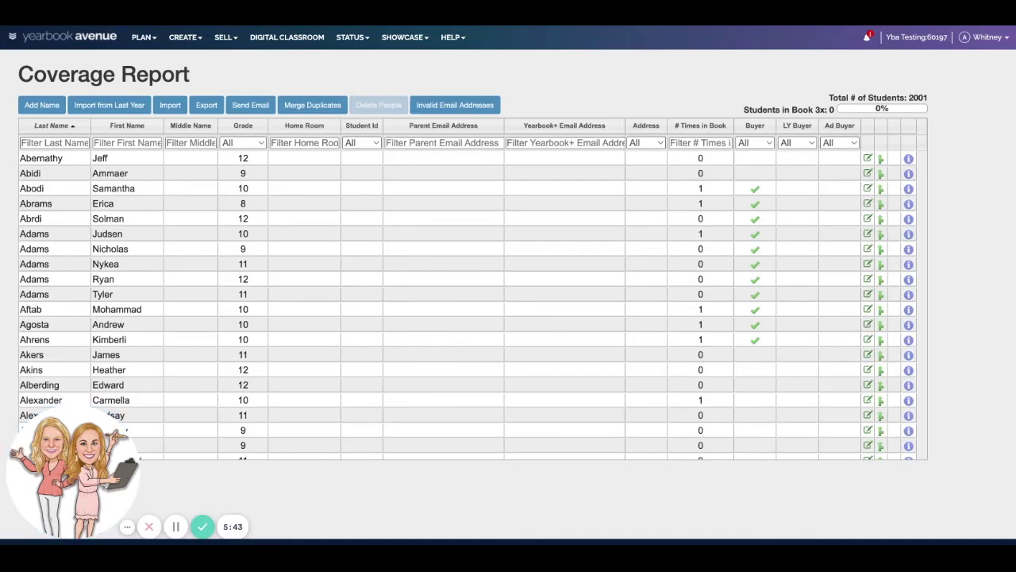
{"action": "scroll", "coordinate": [230, 282], "scroll_direction": "down", "scroll_amount": 1}
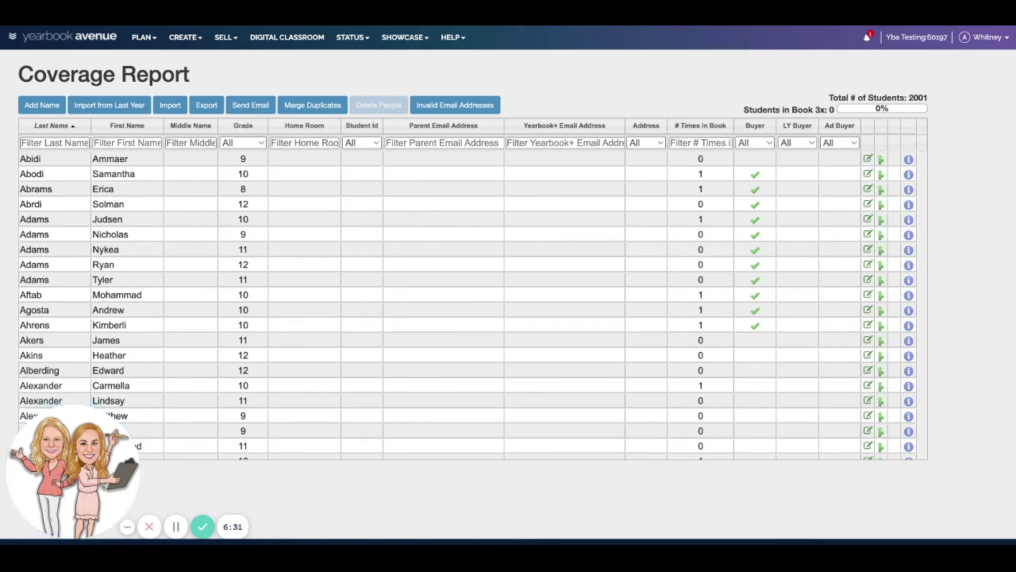
{"action": "double_click", "coordinate": [32, 173]}
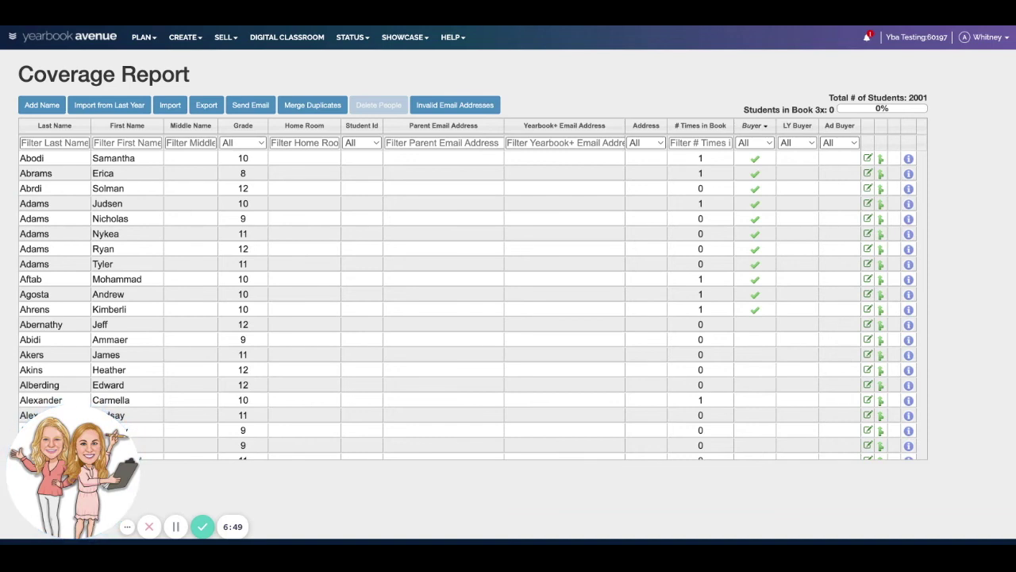
{"action": "scroll", "coordinate": [468, 306], "scroll_direction": "down", "scroll_amount": 15}
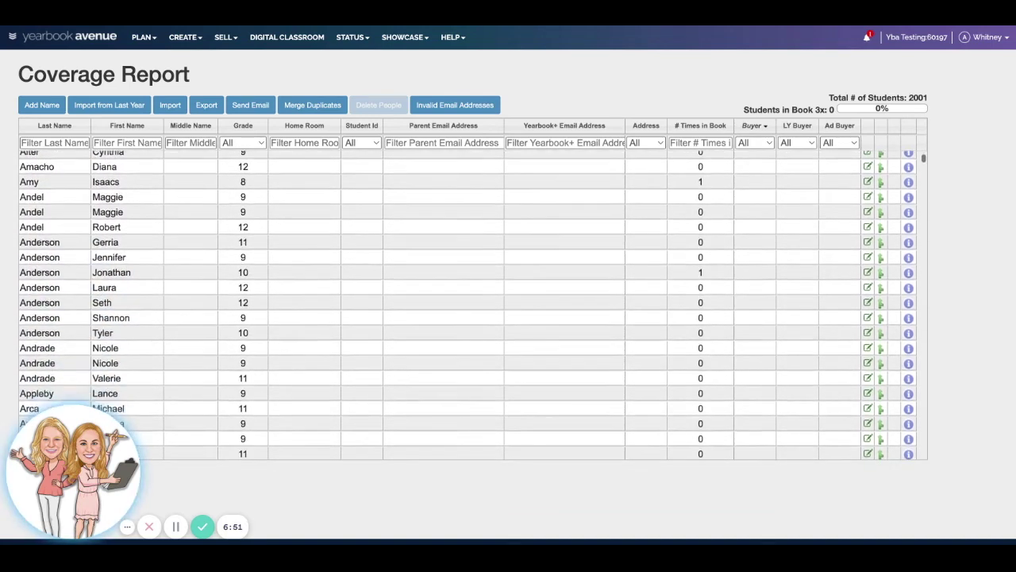
{"action": "scroll", "coordinate": [969, 302], "scroll_direction": "down", "scroll_amount": 2}
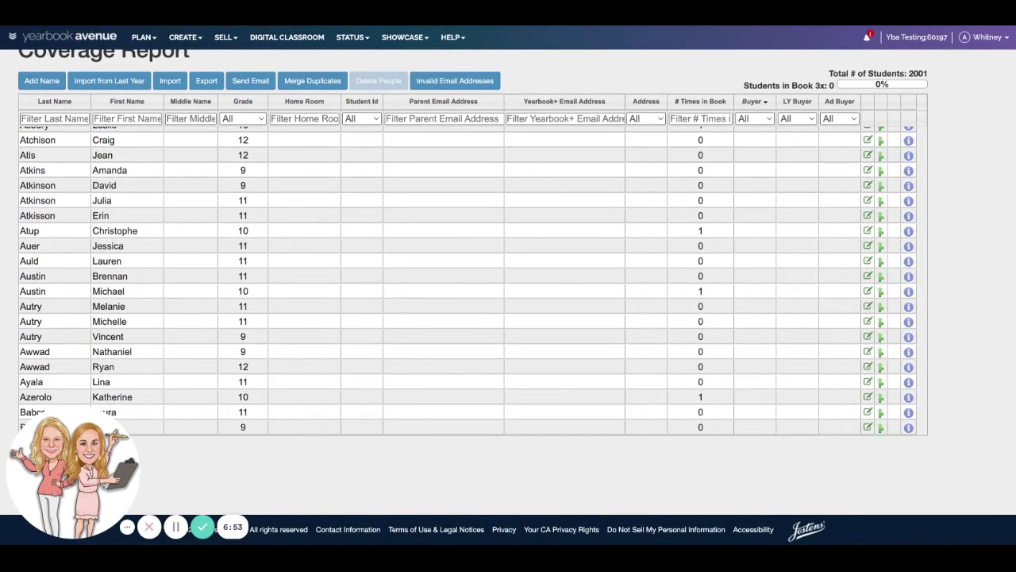
{"action": "scroll", "coordinate": [968, 302], "scroll_direction": "up", "scroll_amount": 2}
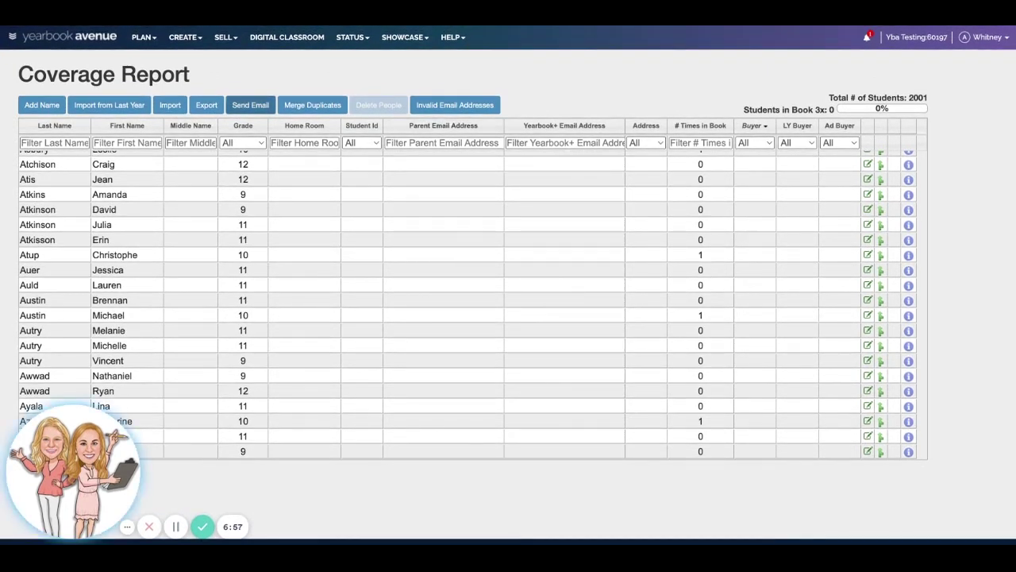
Set the promotion product to Recognition Ad with the Last Chance to Order a Yearbook Ad - High School Version template
{"action": "left_click", "coordinate": [250, 105]}
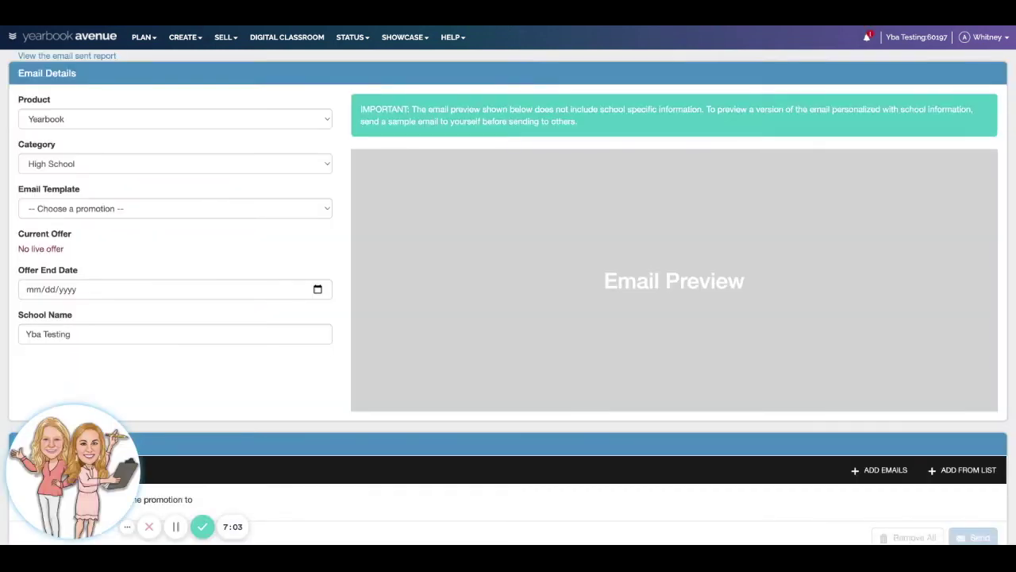
{"action": "left_click", "coordinate": [174, 120]}
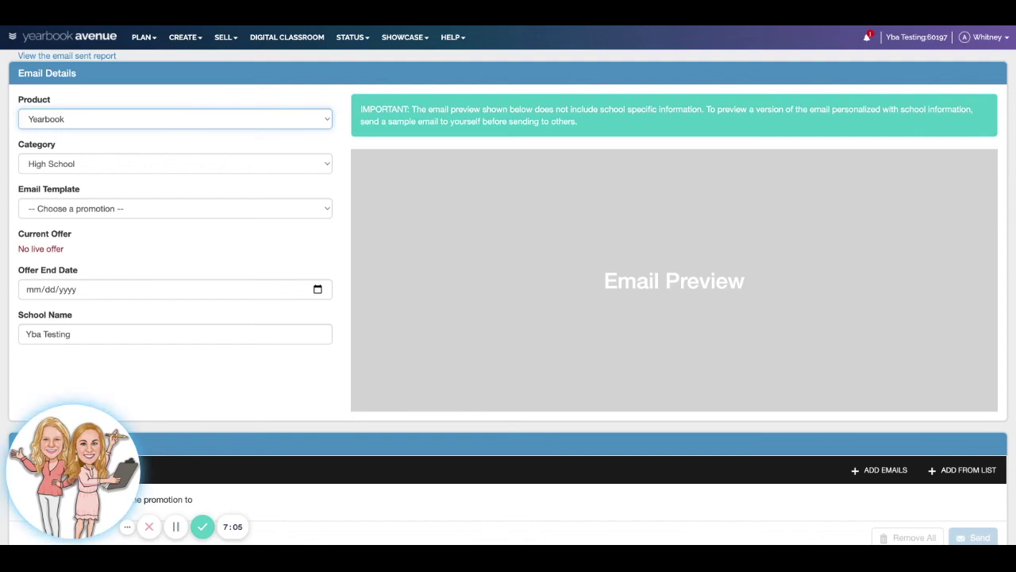
{"action": "key", "text": "Down"}
{"action": "left_click", "coordinate": [175, 163]}
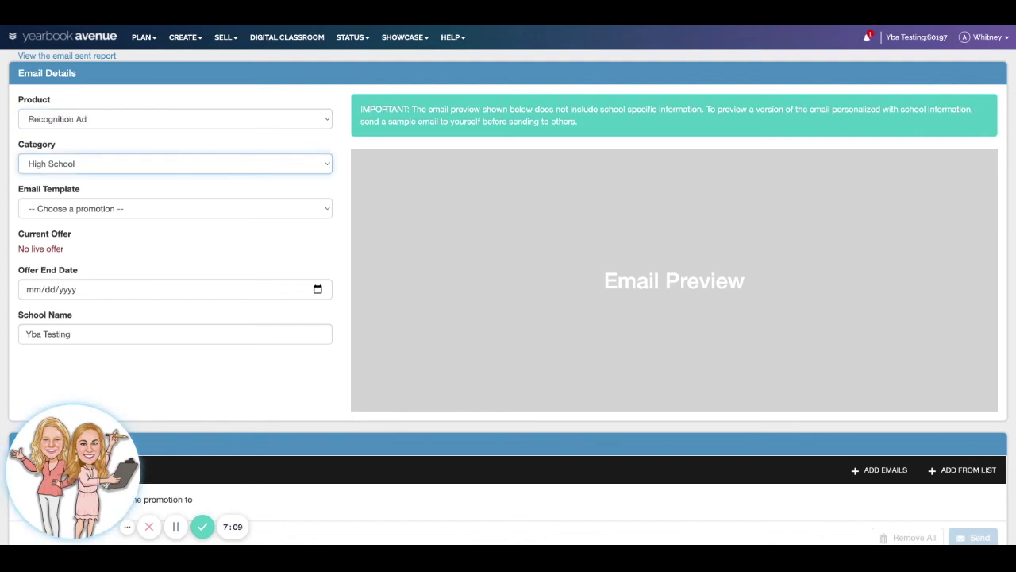
{"action": "left_click", "coordinate": [175, 209]}
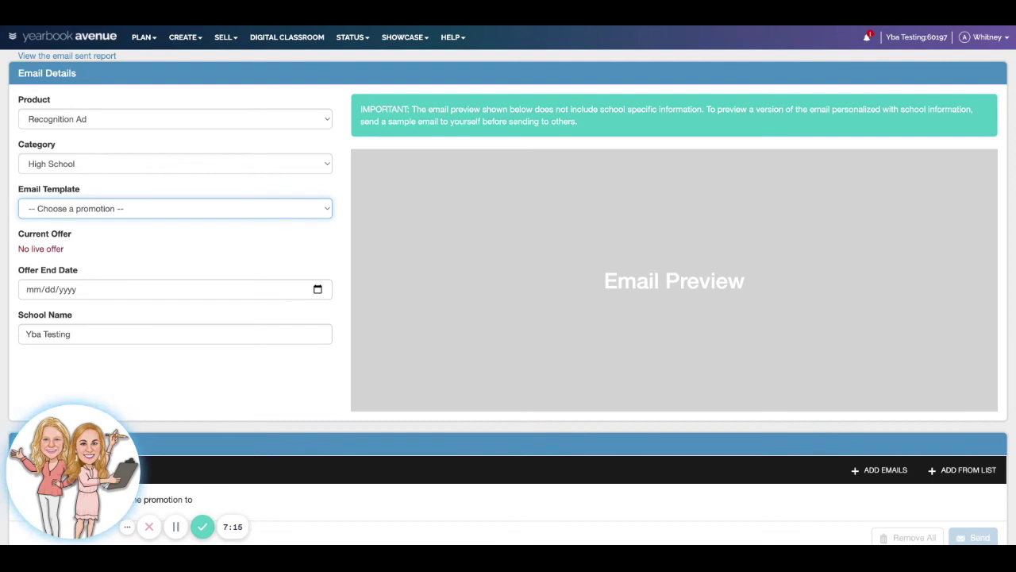
{"action": "left_click", "coordinate": [175, 223]}
{"action": "scroll", "coordinate": [753, 178], "scroll_direction": "down", "scroll_amount": 10}
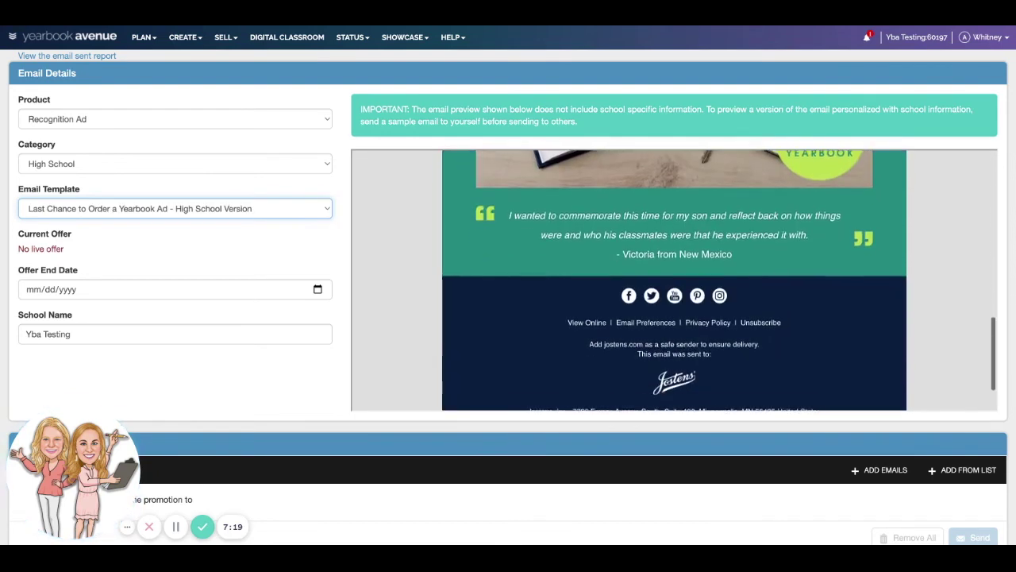
{"action": "scroll", "coordinate": [675, 280], "scroll_direction": "up", "scroll_amount": 8}
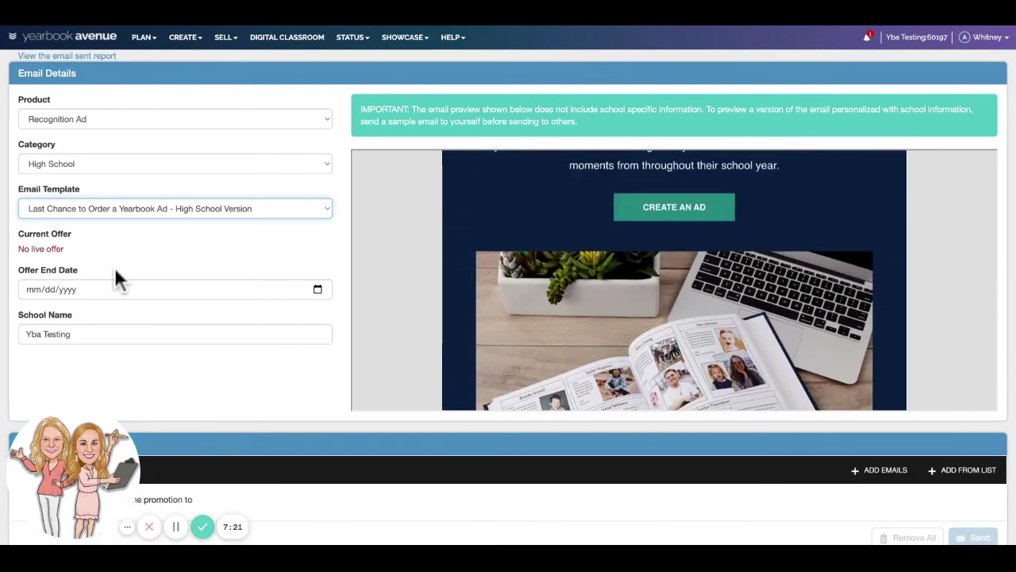
Enter 02/28/2022 as the offer end date and replace the school name
{"action": "left_click", "coordinate": [108, 288]}
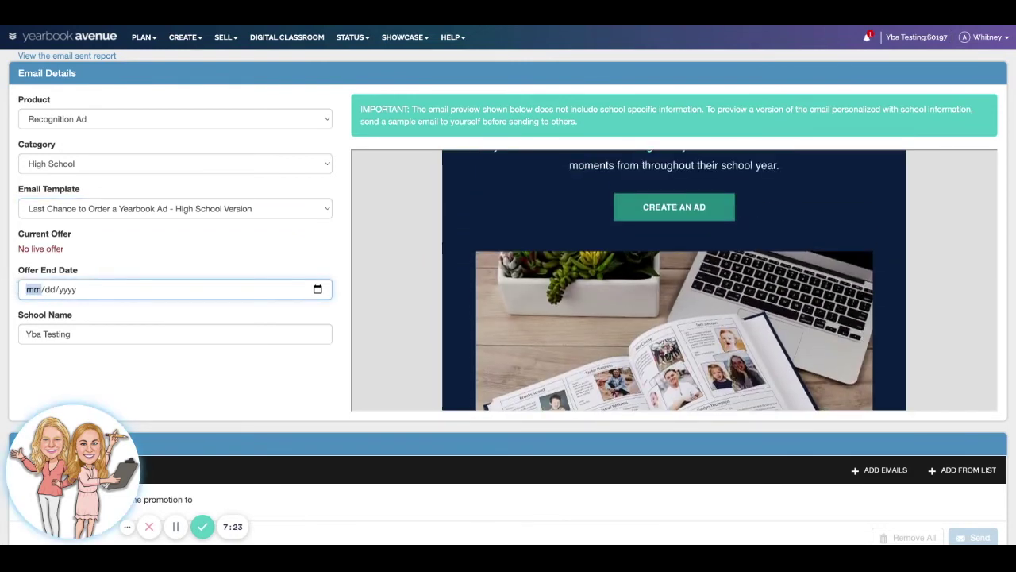
{"action": "type", "text": "02282022"}
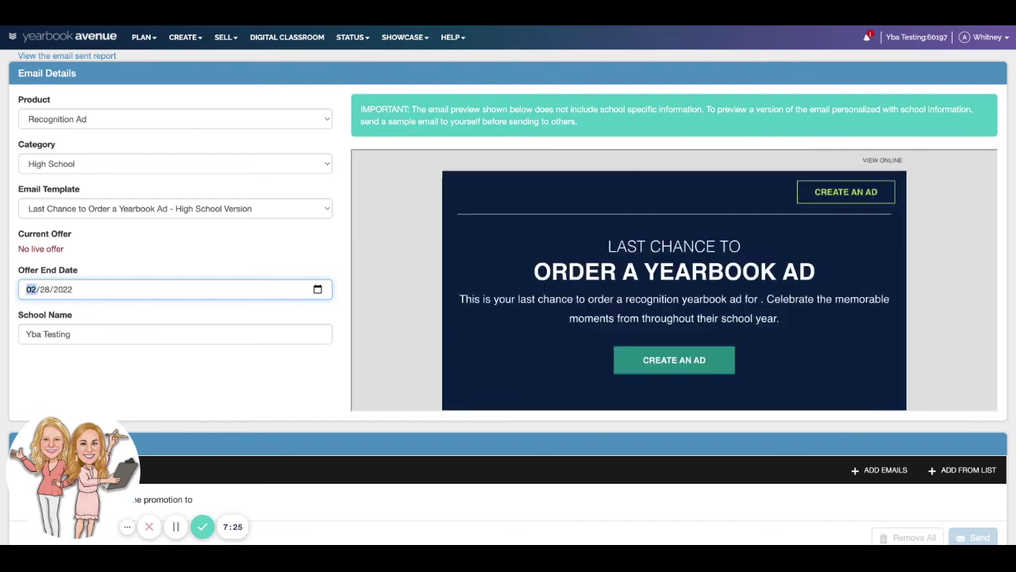
{"action": "scroll", "coordinate": [509, 296], "scroll_direction": "down", "scroll_amount": 1}
{"action": "key", "text": "Tab"}
{"action": "key", "text": "Tab"}
{"action": "key", "text": "Tab"}
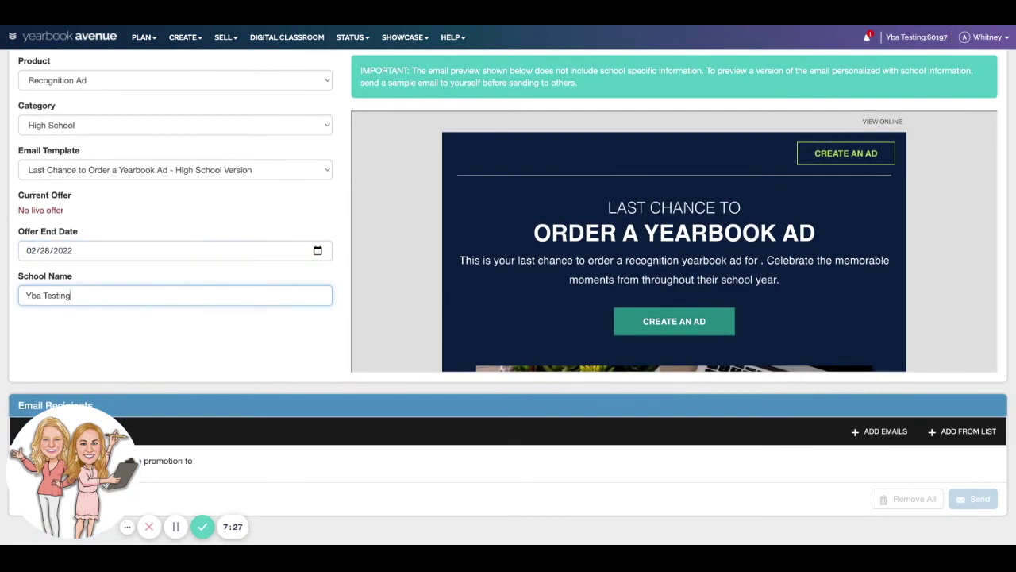
{"action": "key", "text": "super+a"}
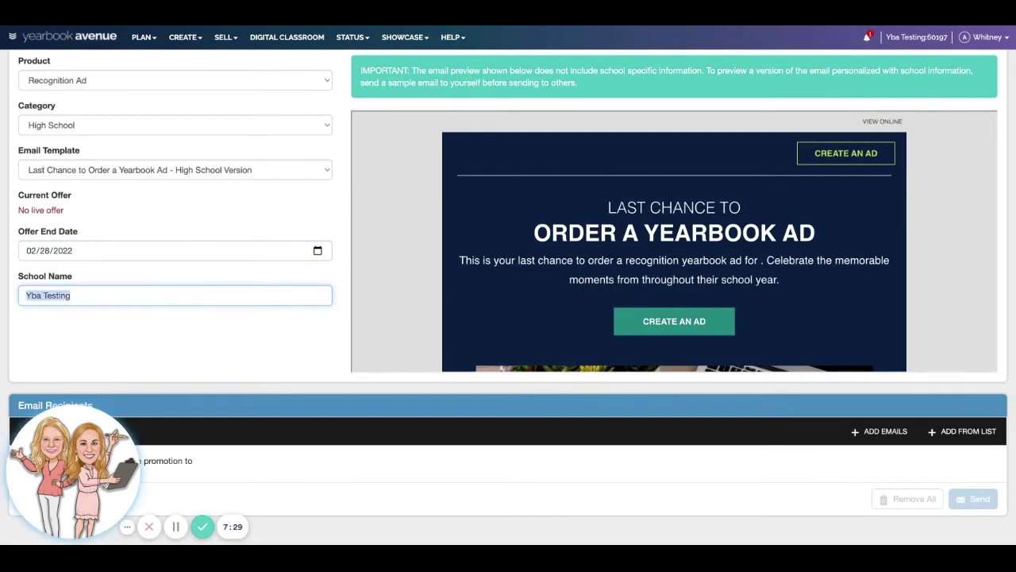
{"action": "type", "text": "Whitney High School"}
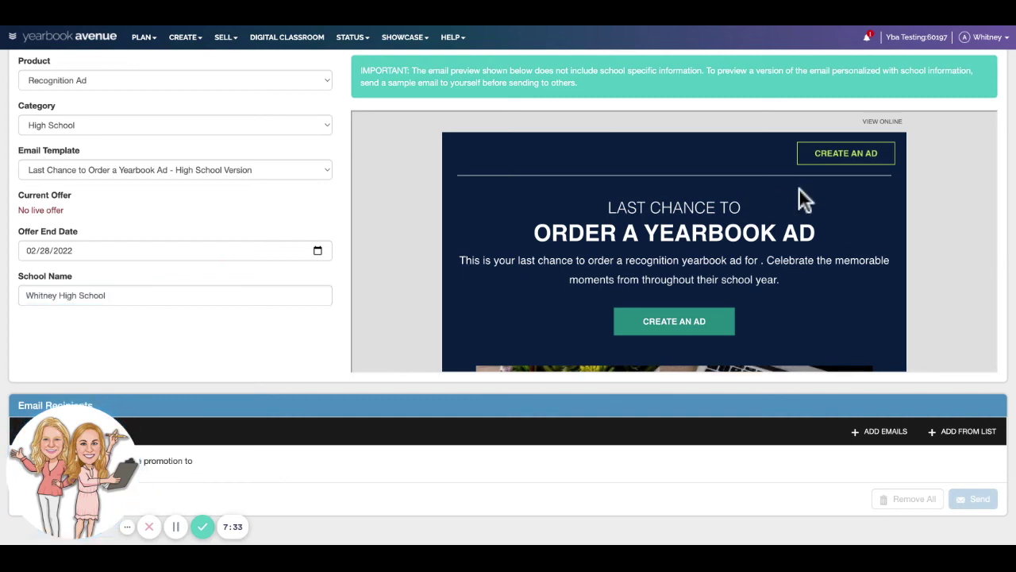
{"action": "scroll", "coordinate": [799, 187], "scroll_direction": "down", "scroll_amount": 5}
{"action": "scroll", "coordinate": [799, 191], "scroll_direction": "down", "scroll_amount": 2}
{"action": "scroll", "coordinate": [799, 190], "scroll_direction": "up", "scroll_amount": 10}
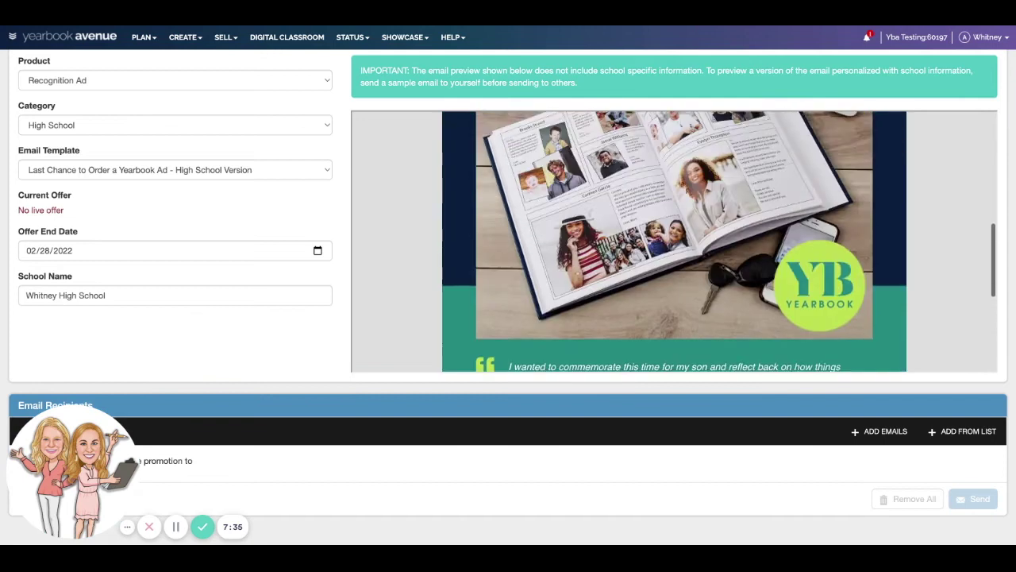
{"action": "scroll", "coordinate": [508, 286], "scroll_direction": "down", "scroll_amount": 1}
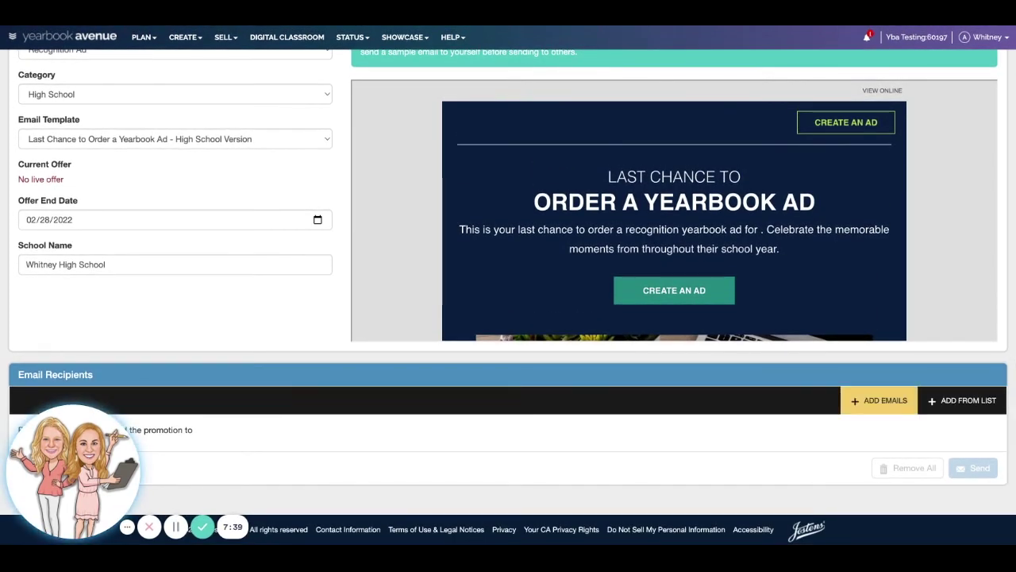
Add one recipient e-mail address and send the Last Chance ad promotion to it
{"action": "left_click", "coordinate": [880, 400]}
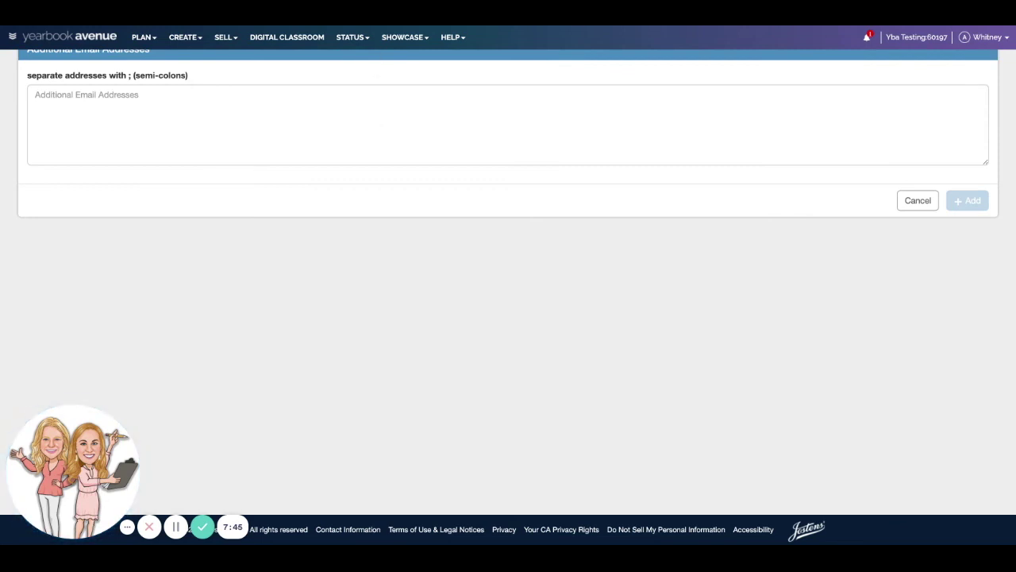
{"action": "scroll", "coordinate": [733, 32], "scroll_direction": "up", "scroll_amount": 1}
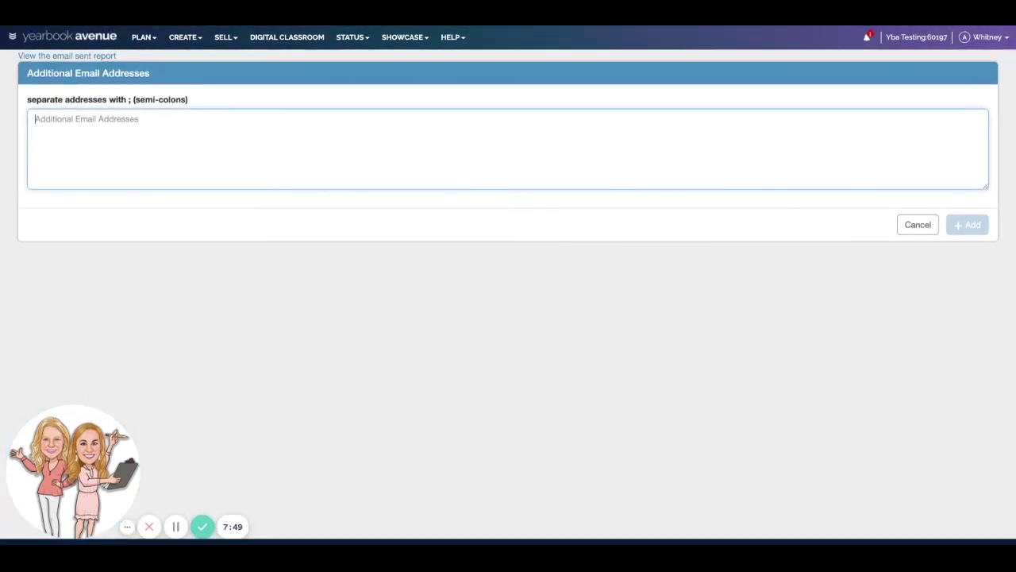
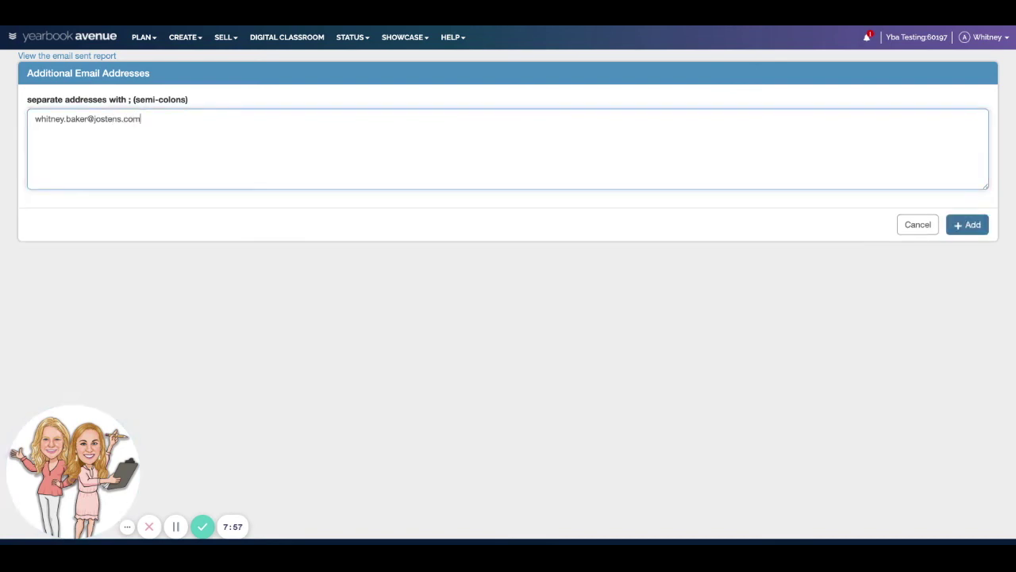
{"action": "left_click", "coordinate": [967, 225]}
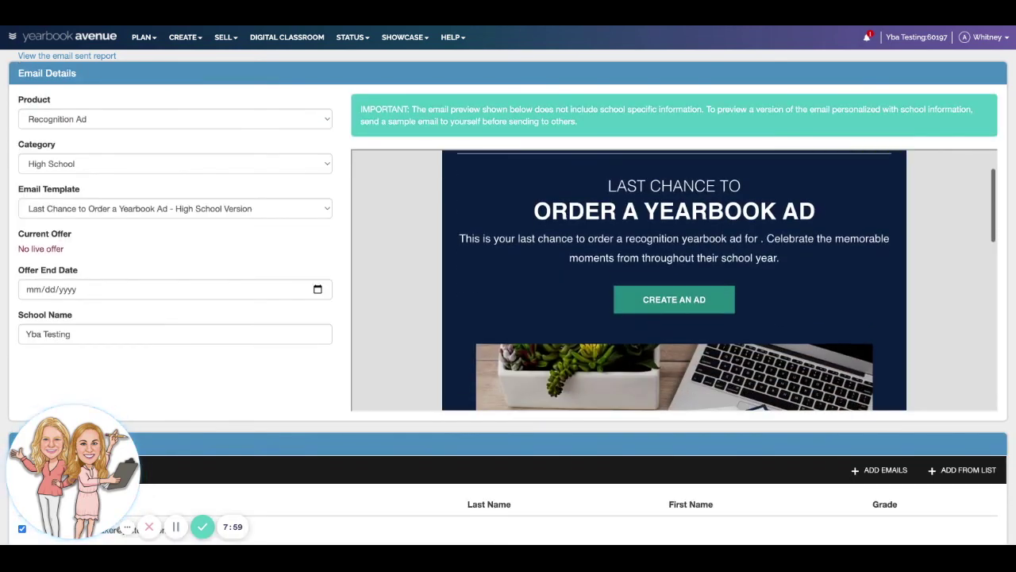
{"action": "scroll", "coordinate": [508, 278], "scroll_direction": "down", "scroll_amount": 3}
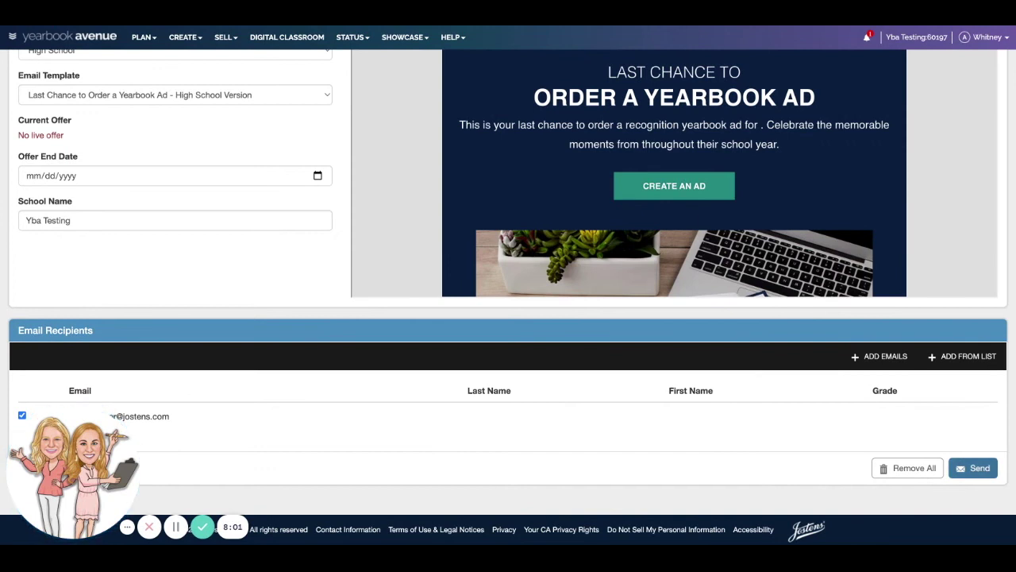
{"action": "left_click", "coordinate": [973, 468]}
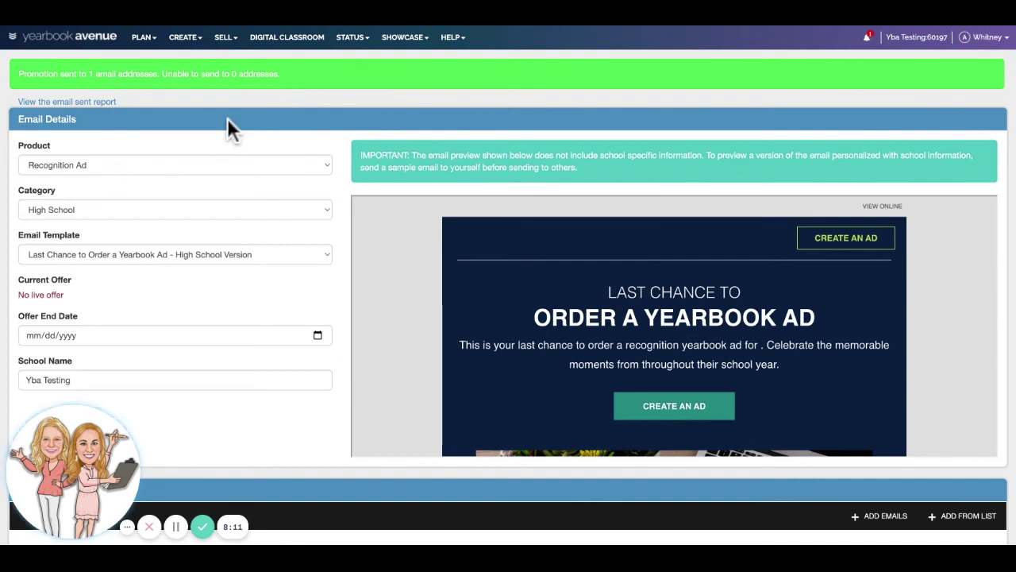
{"action": "scroll", "coordinate": [508, 297], "scroll_direction": "down", "scroll_amount": 1}
{"action": "scroll", "coordinate": [508, 297], "scroll_direction": "up", "scroll_amount": 1}
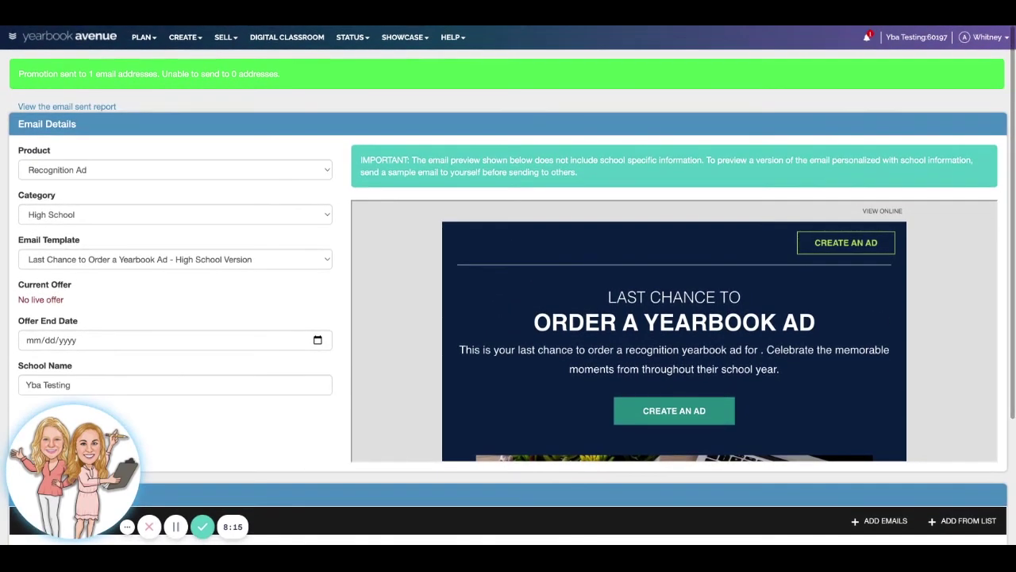